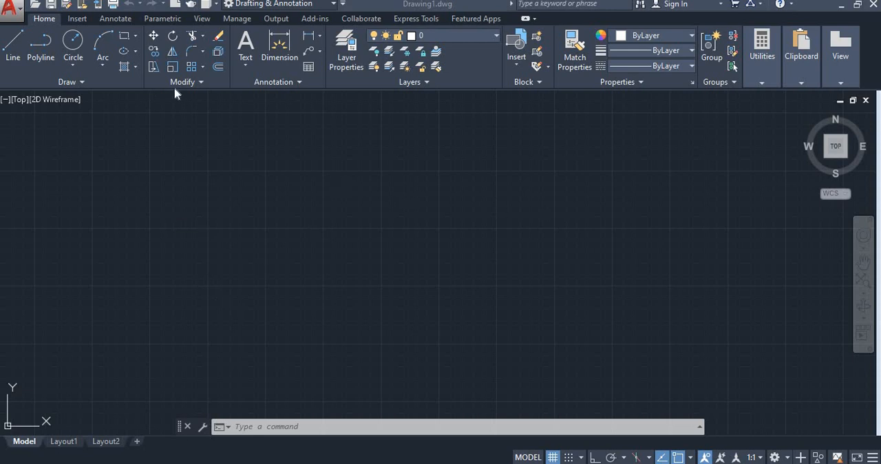
- Set up a new table from an empty table with 5 columns and 6 data rows
click(307, 67)
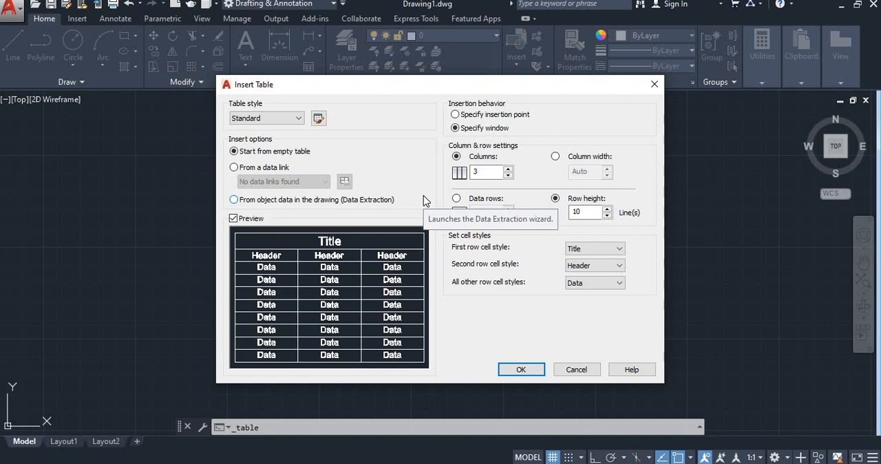
double_click(476, 172)
text(5)
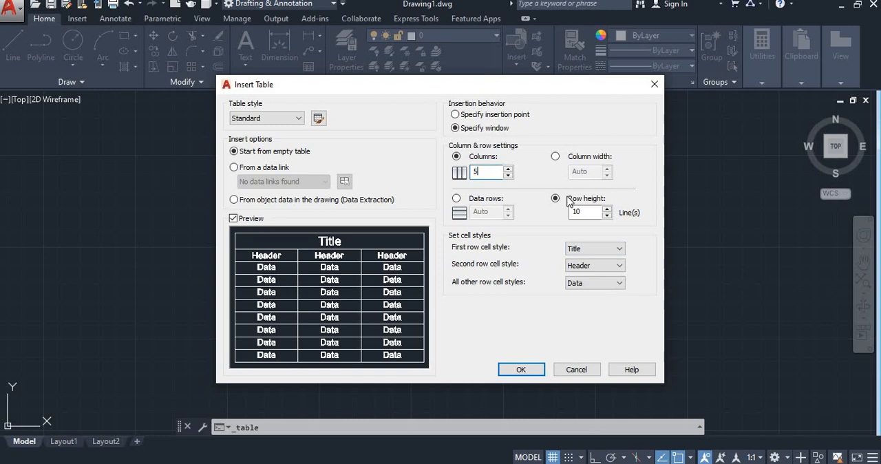
double_click(580, 212)
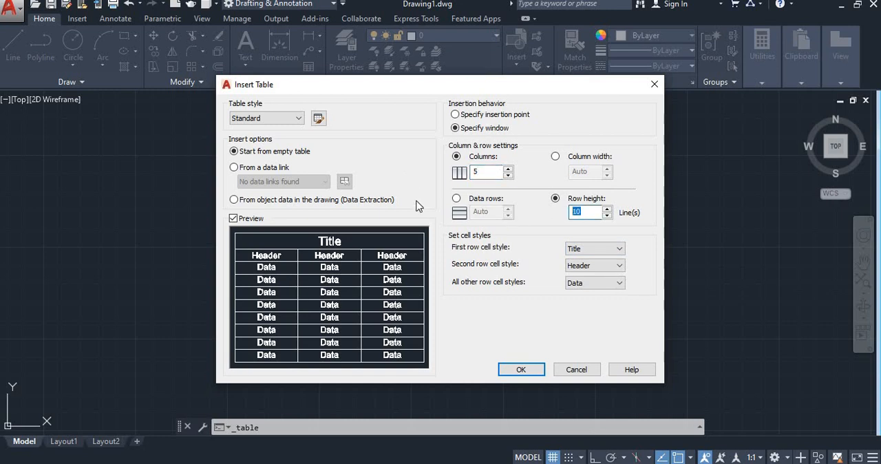
click(456, 198)
text(7)
key(BackSpace)
text(5)
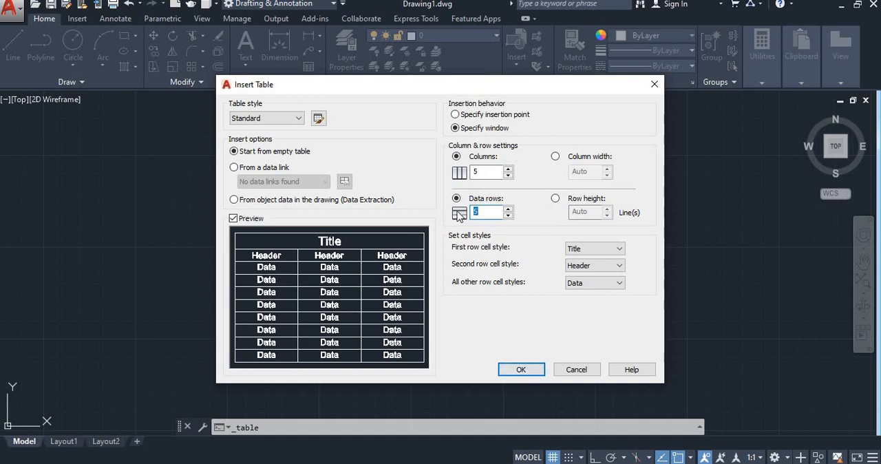
text(6)
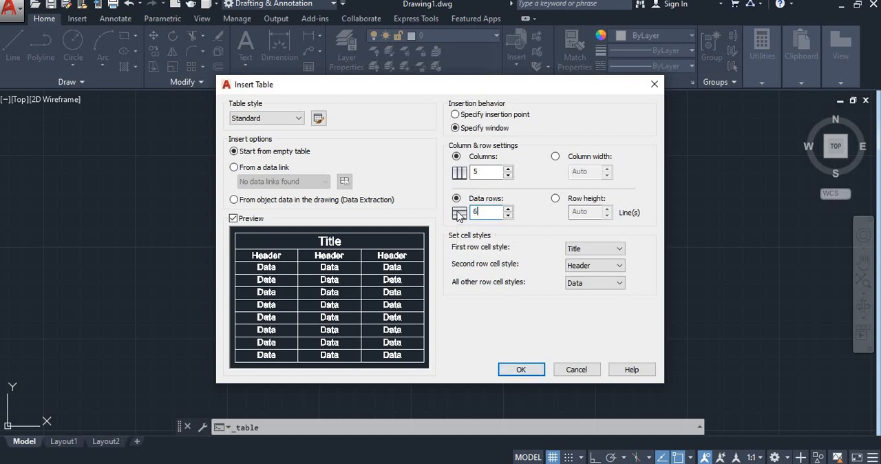
click(520, 369)
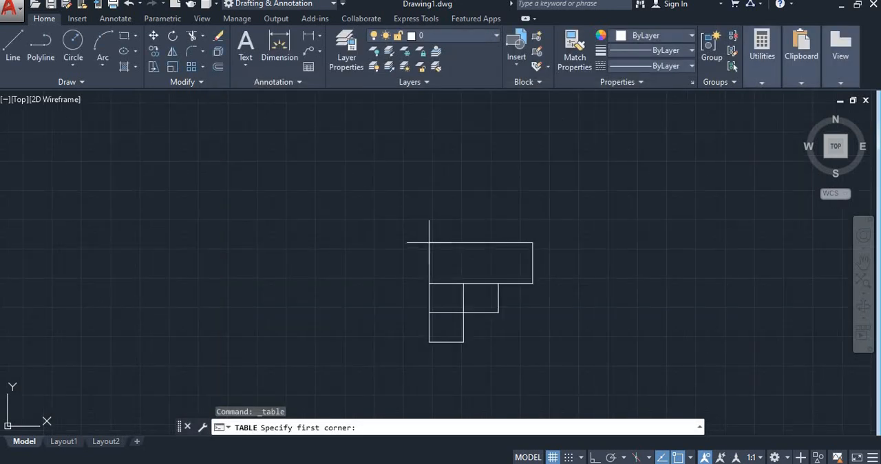
- Place the table in the drawing area by its two opposite corners and leave its title cell empty
click(423, 246)
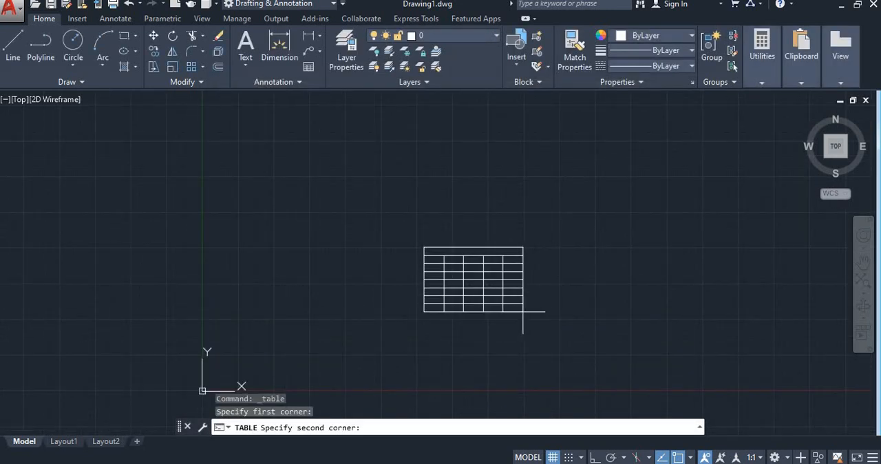
scroll(522, 312, up, 3)
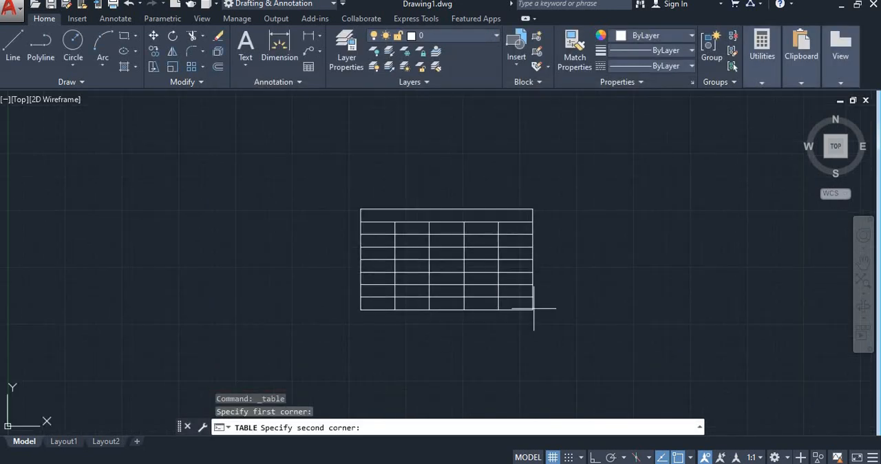
click(571, 384)
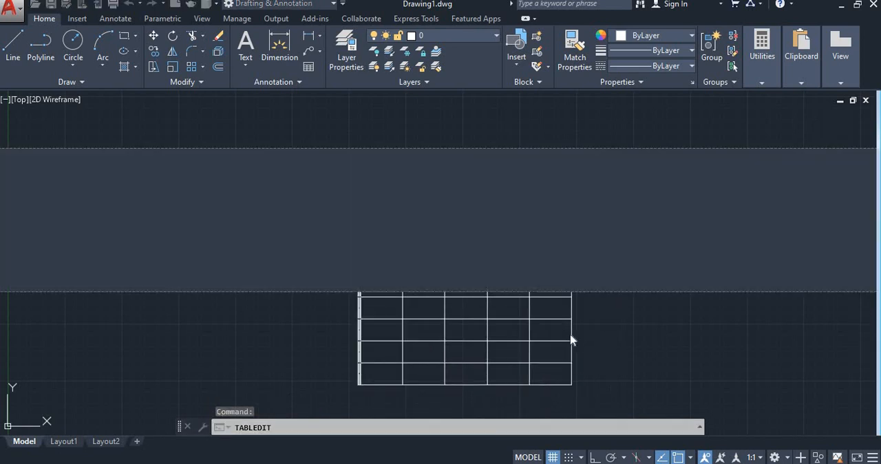
key(Escape)
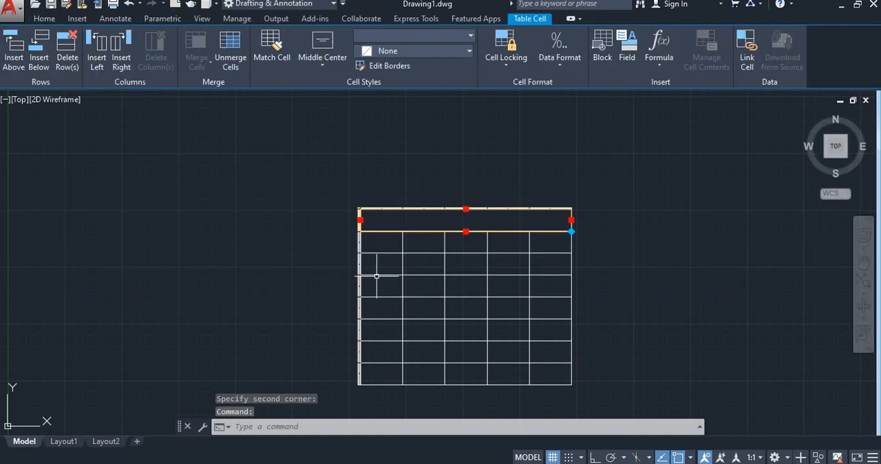
key(Escape)
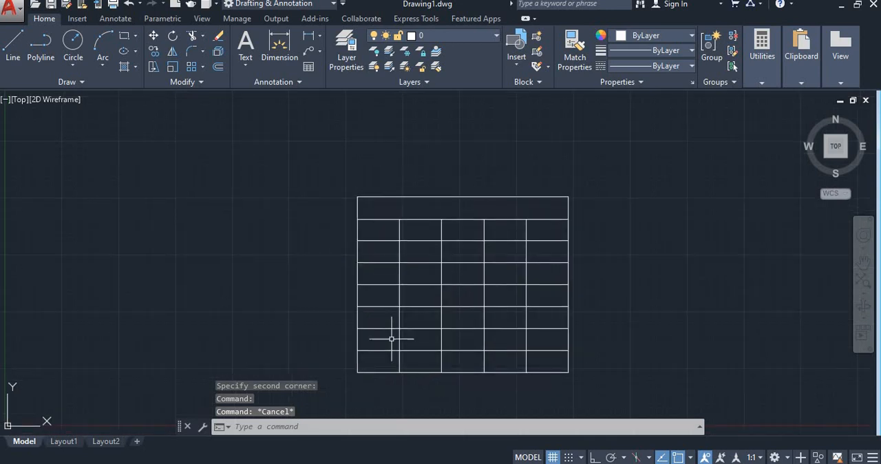
scroll(386, 248, up, 2)
scroll(460, 194, down, 2)
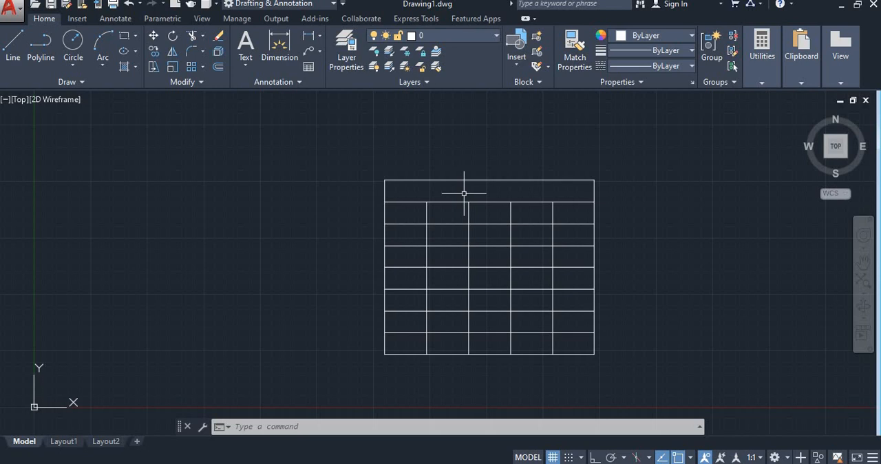
- Enter the title NOTE A1 SMARTPHONE in the table's merged first row
double_click(464, 194)
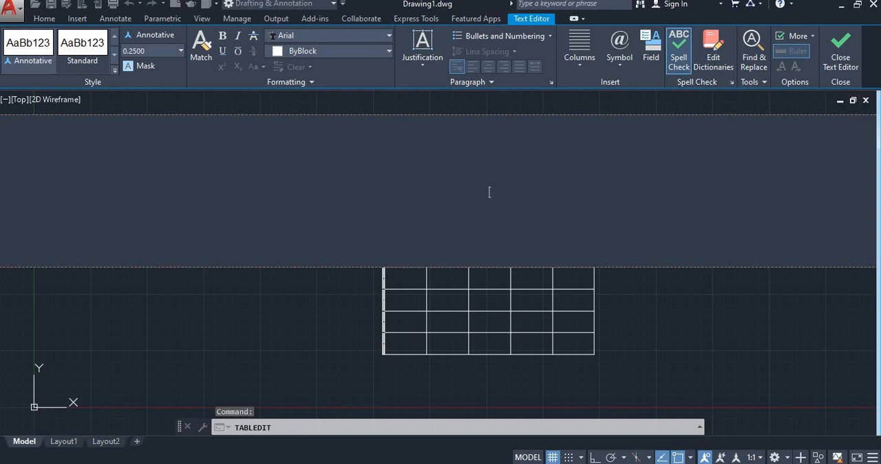
text(n)
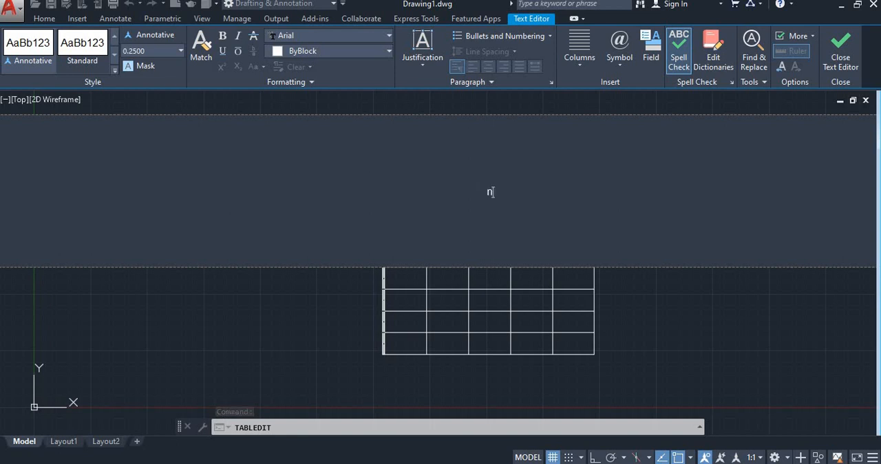
key(BackSpace)
text(NOTE A1 SMARTT)
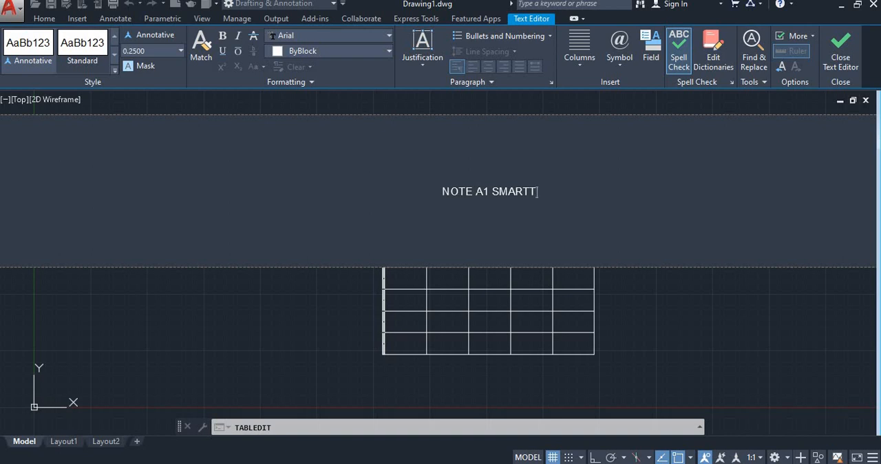
key(BackSpace)
text(PHONE)
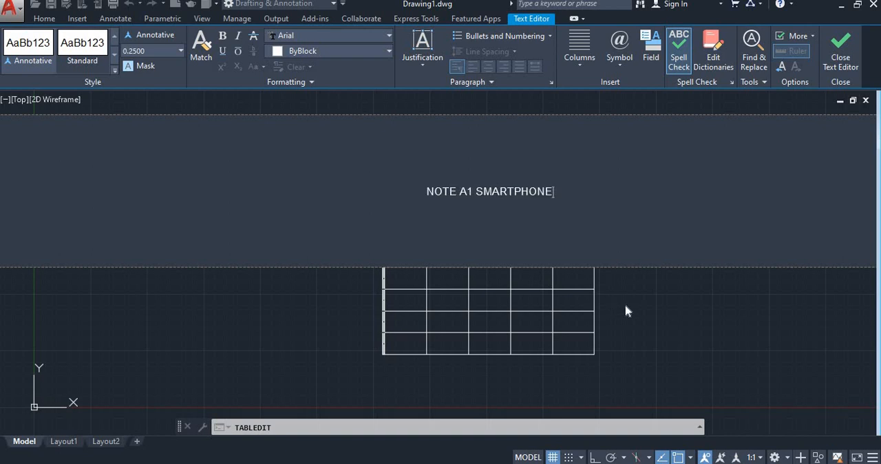
click(647, 309)
- Set the text height of the whole table title to 2
scroll(496, 200, up, 4)
scroll(484, 197, up, 2)
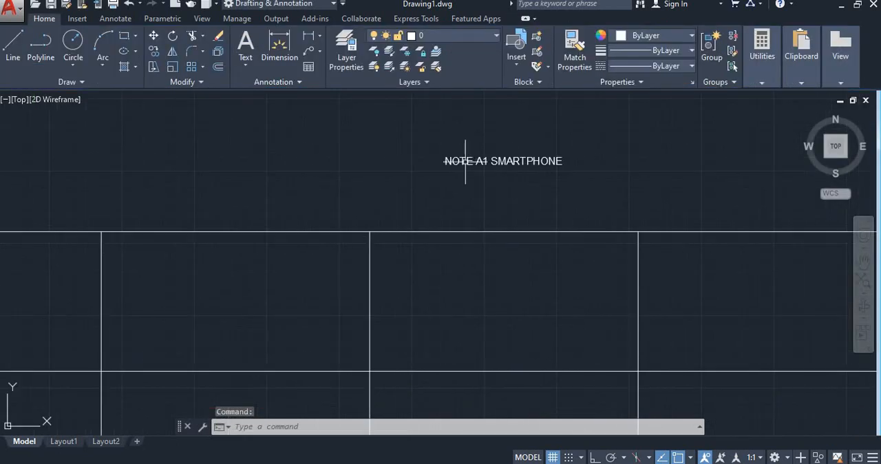
double_click(456, 167)
key(ctrl+a)
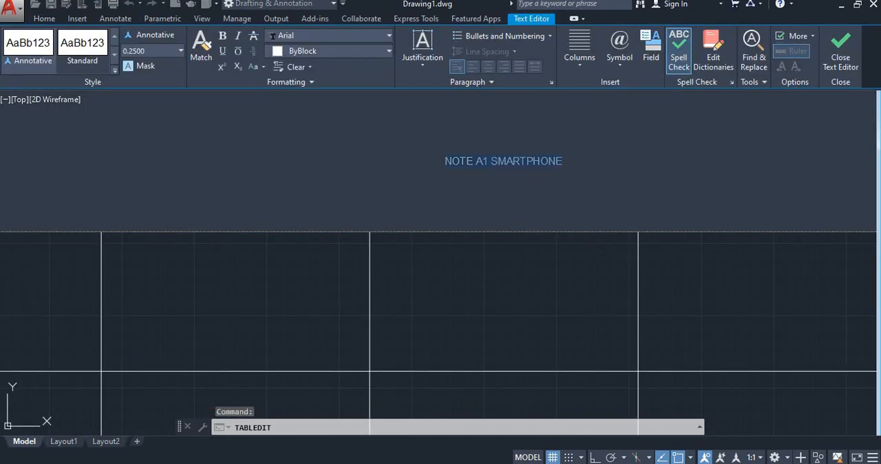
click(180, 51)
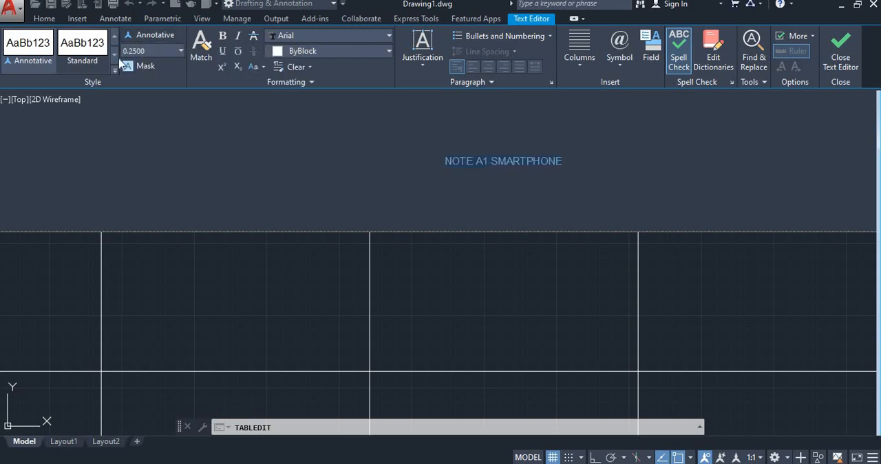
click(48, 59)
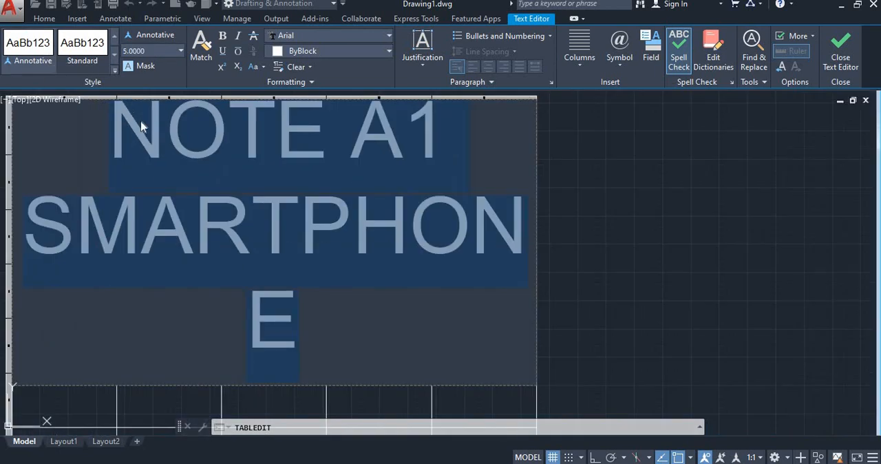
scroll(152, 131, down, 8)
scroll(155, 132, up, 4)
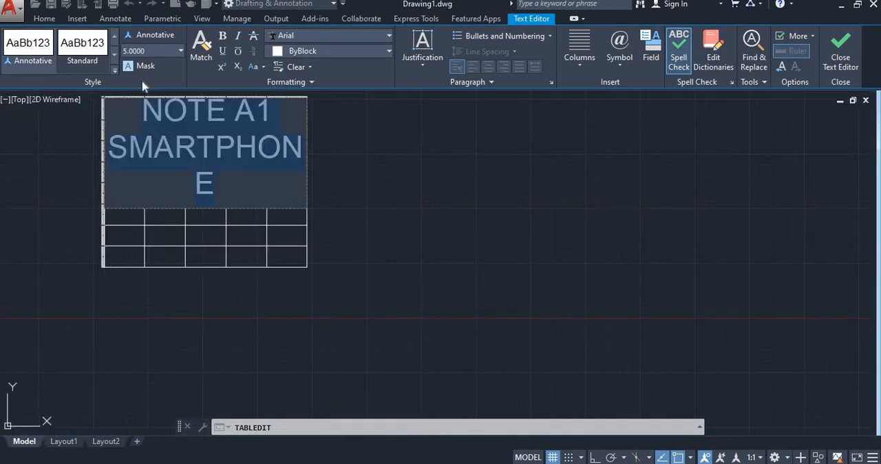
click(82, 60)
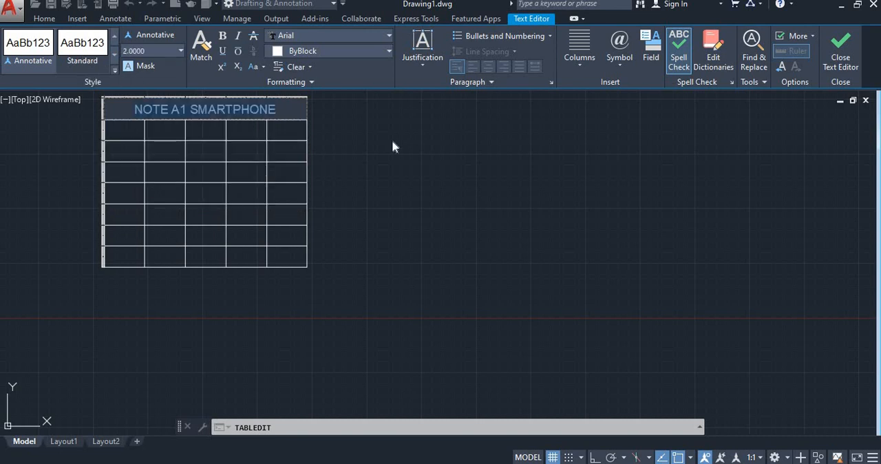
key(Escape)
- Change the font of the whole table title to Arial Rounded MT Bold
scroll(203, 112, up, 2)
middle_drag(204, 111, 274, 151)
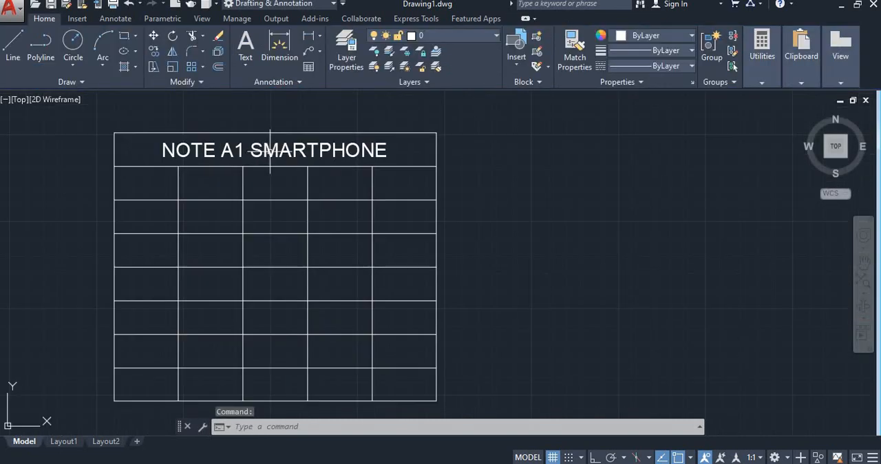
click(269, 148)
double_click(269, 149)
drag(162, 151, 388, 151)
click(303, 38)
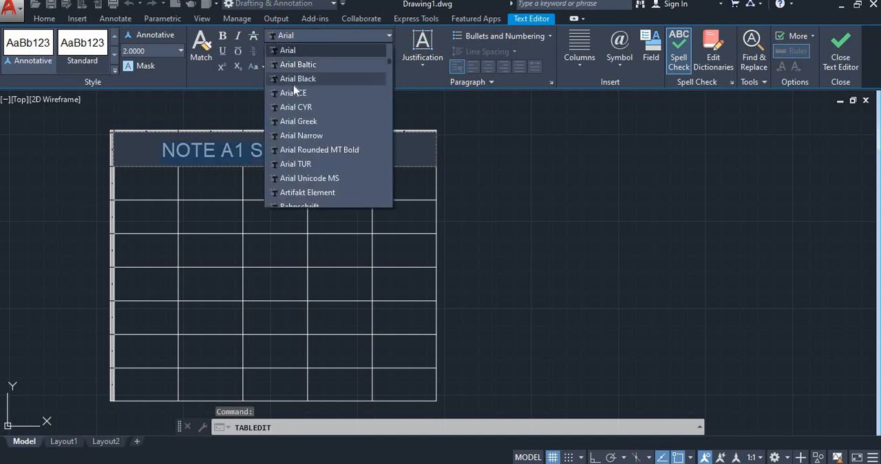
scroll(295, 103, down, 1)
scroll(298, 135, down, 1)
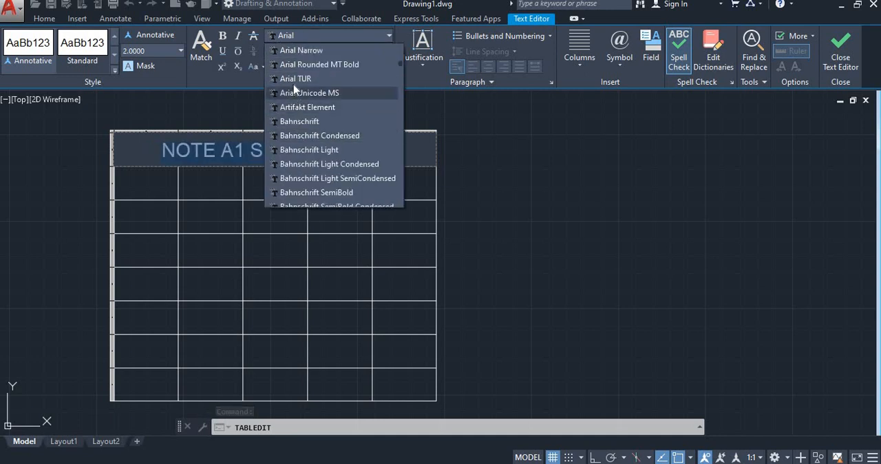
click(292, 65)
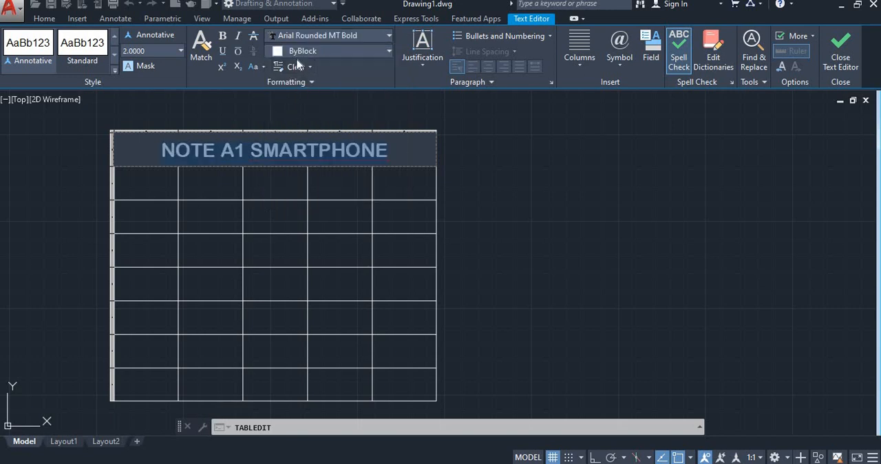
- Color the table title yellow (241,235,31) and finish editing its text
click(303, 51)
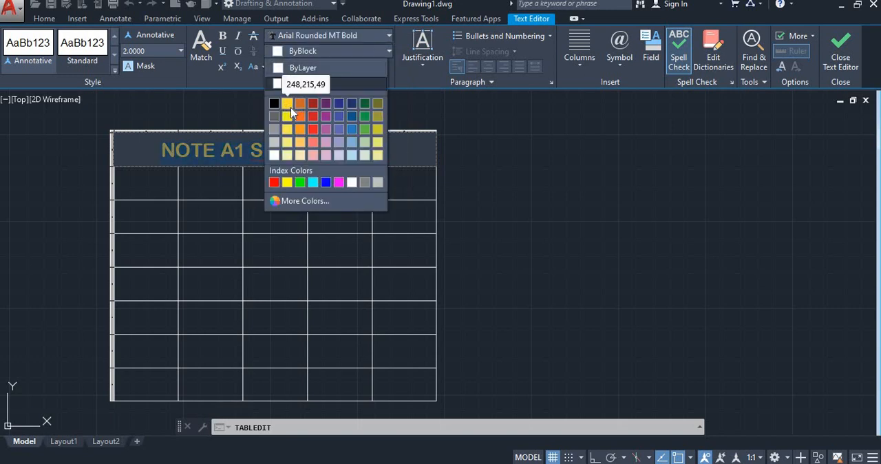
click(287, 115)
click(406, 154)
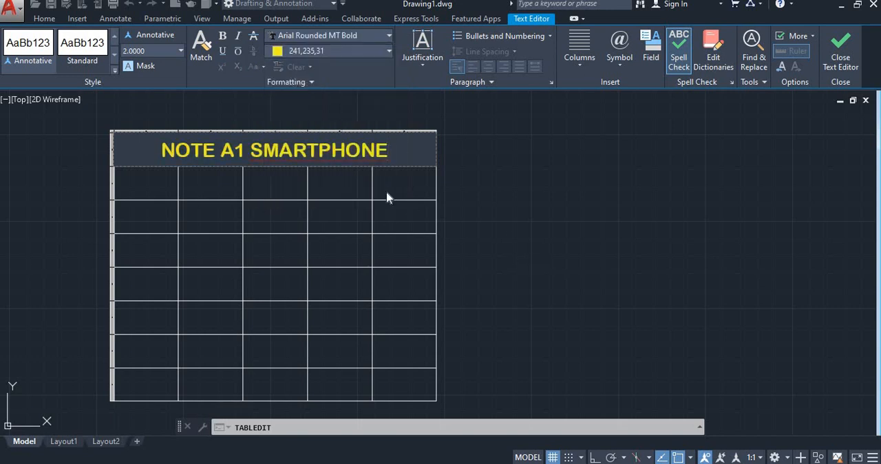
click(516, 203)
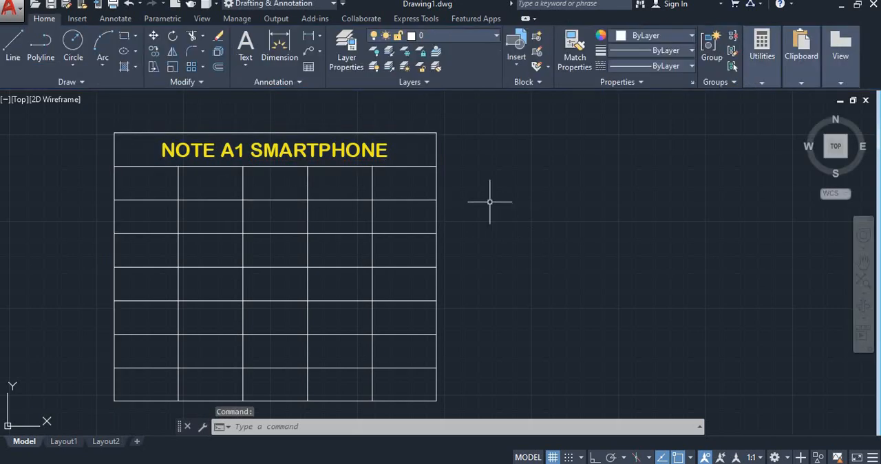
- Enter the column headers SL NO and PART NO in the first two cells of the header row
double_click(141, 184)
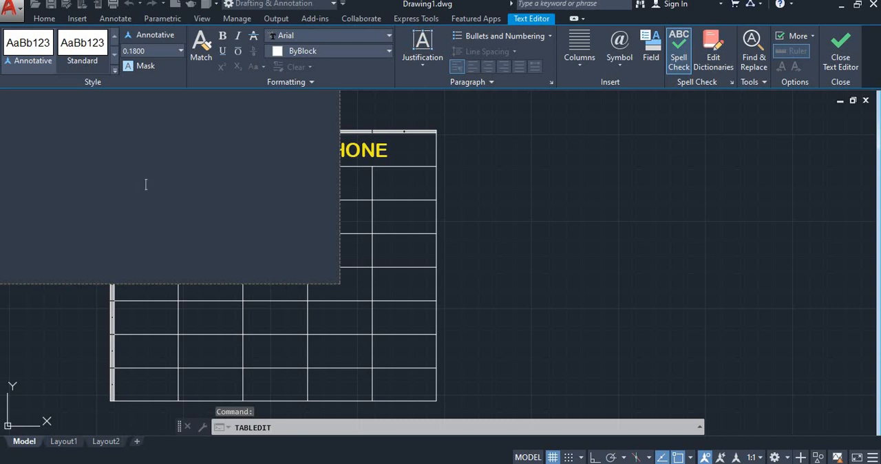
text(SL NO)
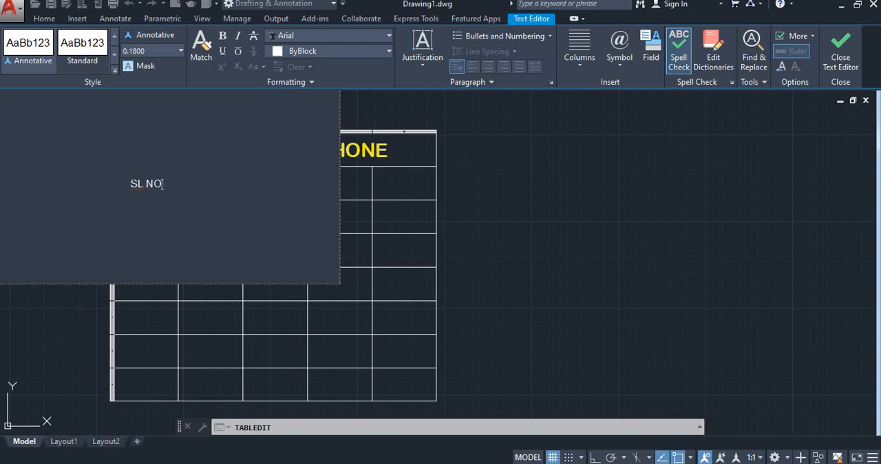
click(431, 193)
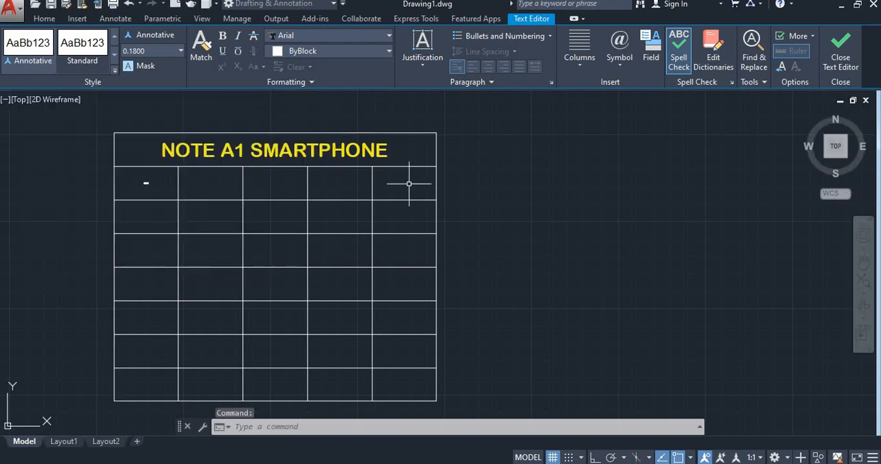
double_click(204, 192)
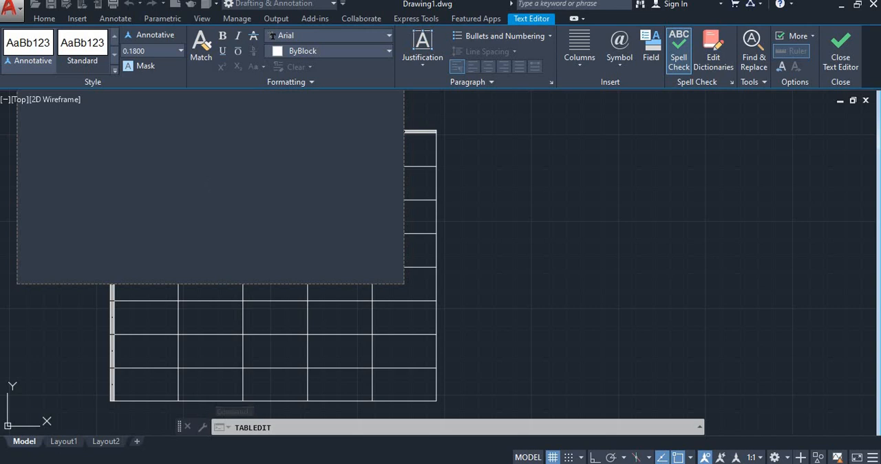
text(PART NO)
click(521, 226)
- Enter the column header PART NAME in the third cell of the header row
double_click(274, 185)
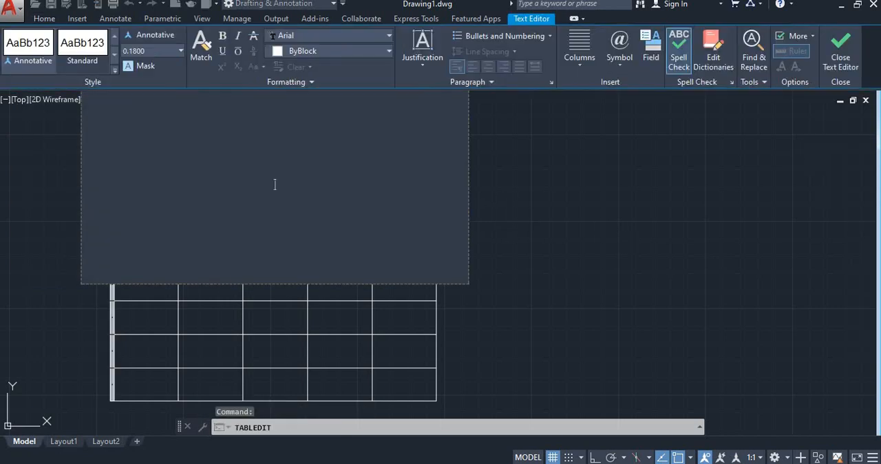
text(PART NA)
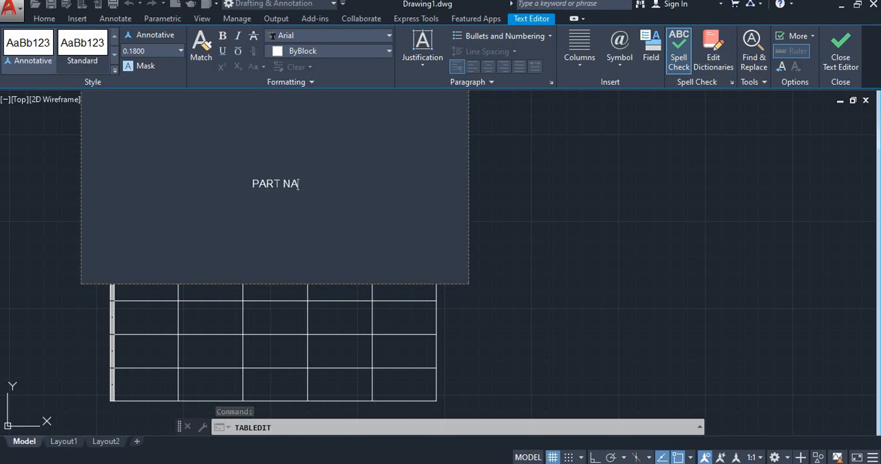
text(ME)
click(604, 199)
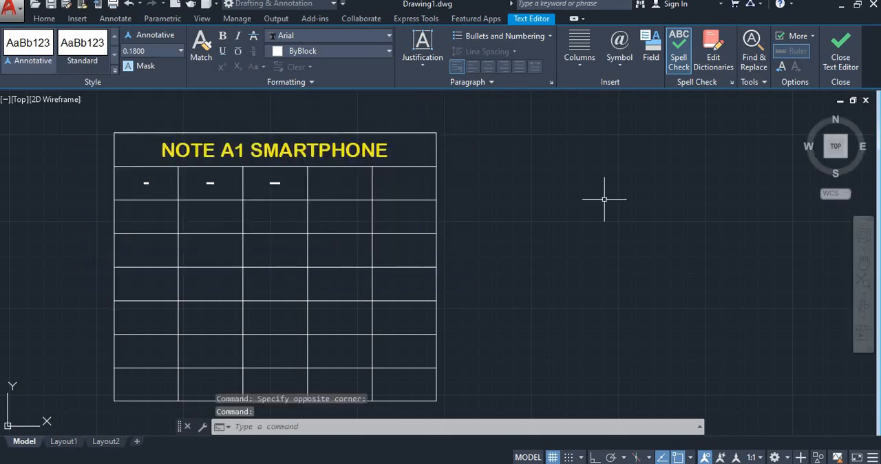
- Enter the column header QUANTITY in the fourth cell of the header row
click(340, 176)
double_click(340, 180)
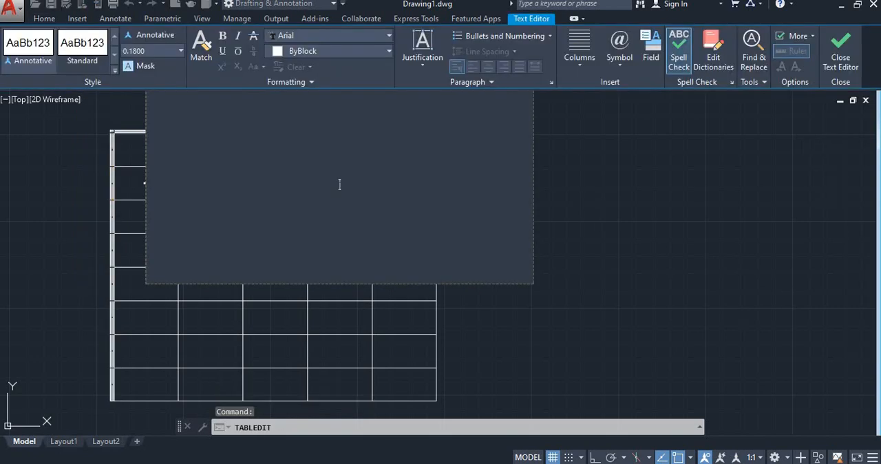
text(QUANTITY)
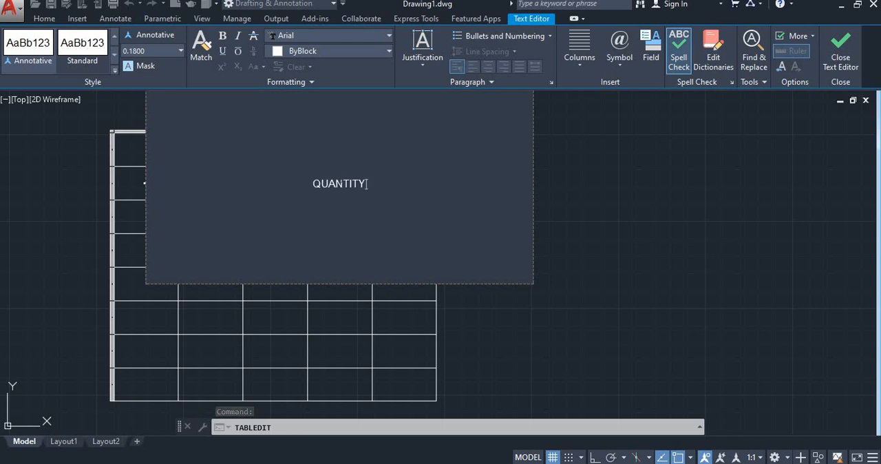
click(624, 229)
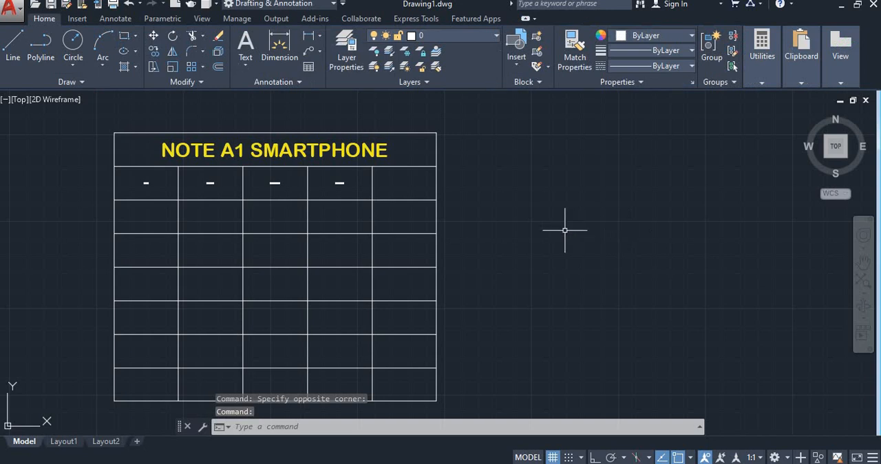
- Enter the column header TYPE OF PRODUCT in the last cell of the header row
double_click(403, 183)
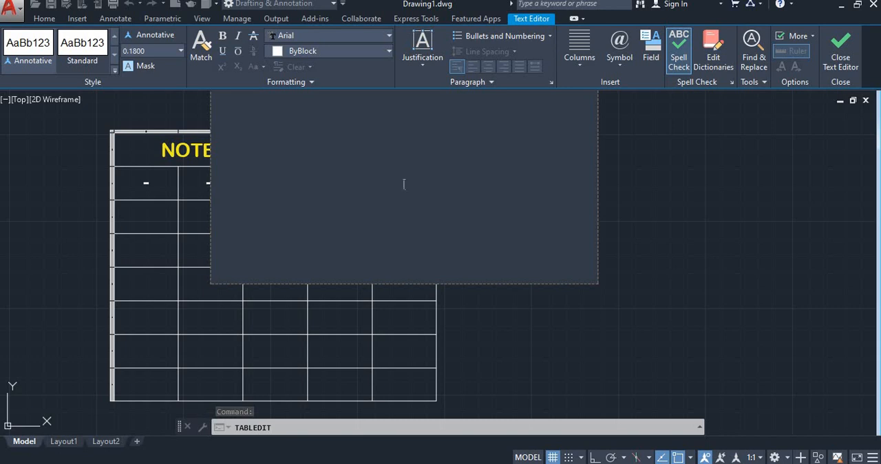
text(1YPE OF)
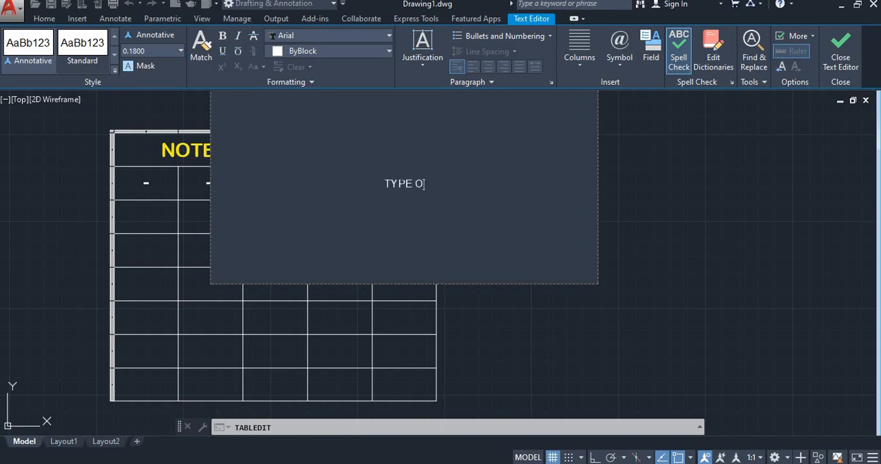
text( PRO)
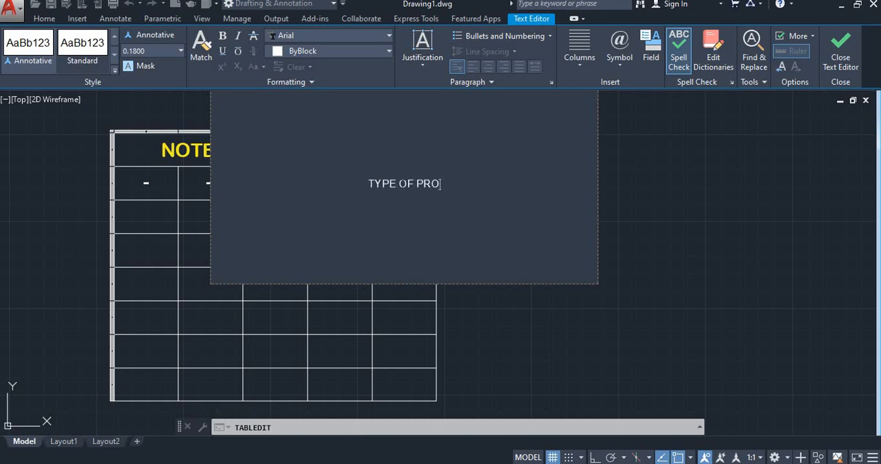
text(DUCT)
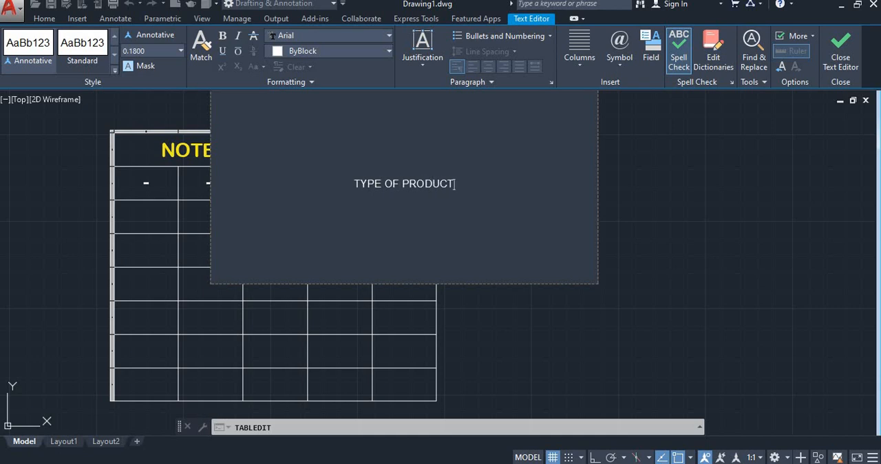
click(760, 218)
- Set the text height of the whole SL NO header to 1
scroll(399, 181, up, 4)
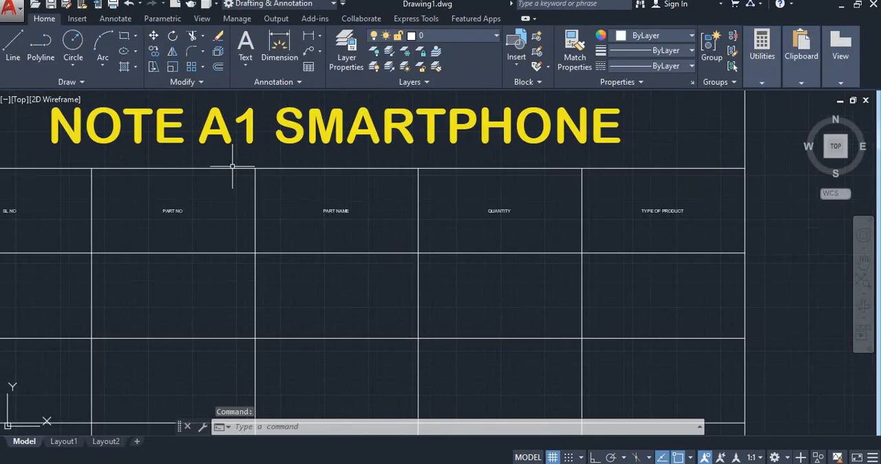
scroll(87, 216, up, 4)
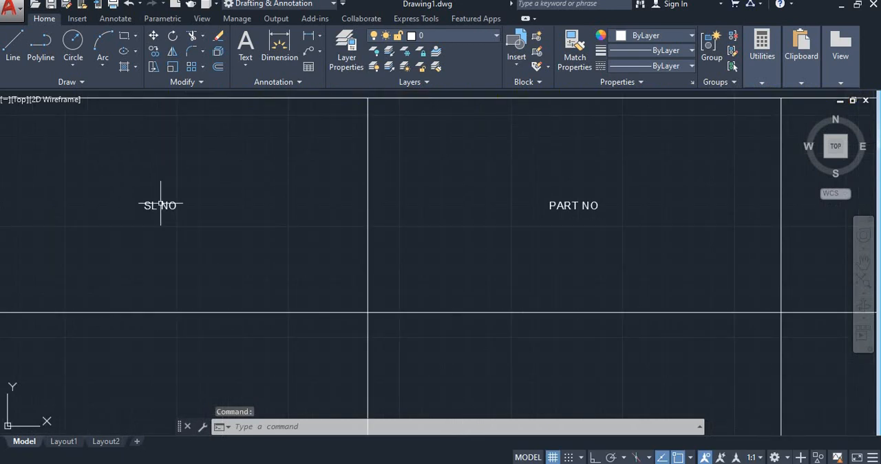
scroll(141, 205, up, 2)
double_click(139, 203)
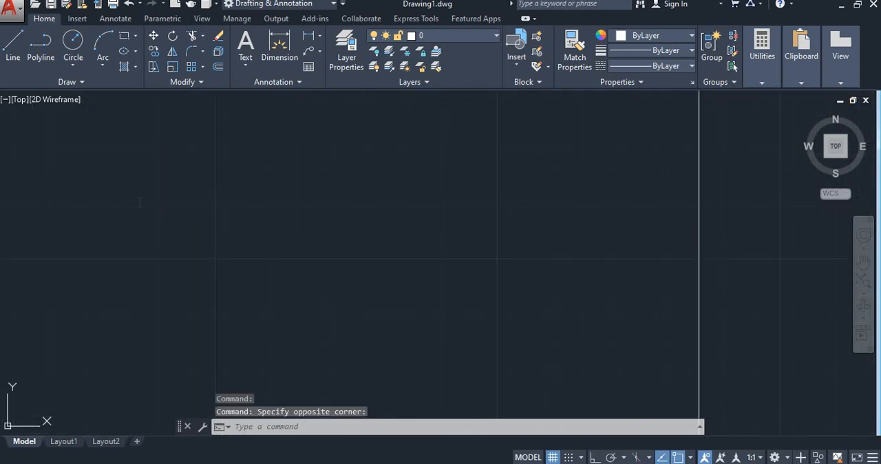
key(ctrl+a)
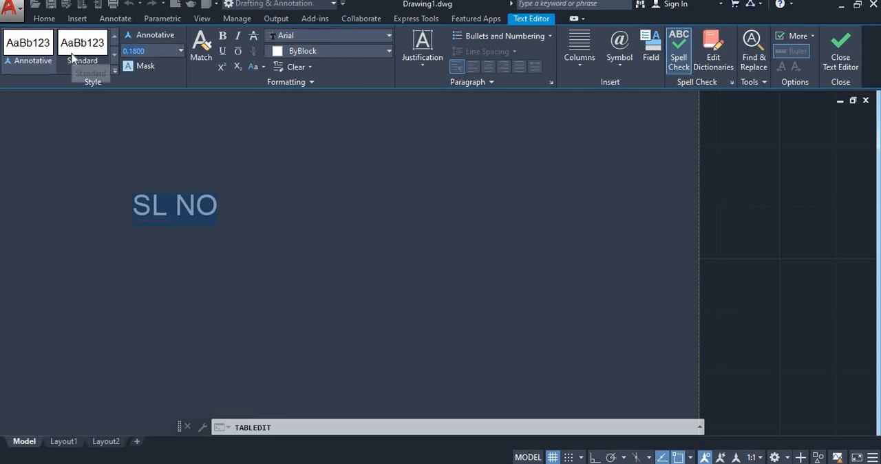
text(1)
key(Return)
scroll(241, 168, down, 8)
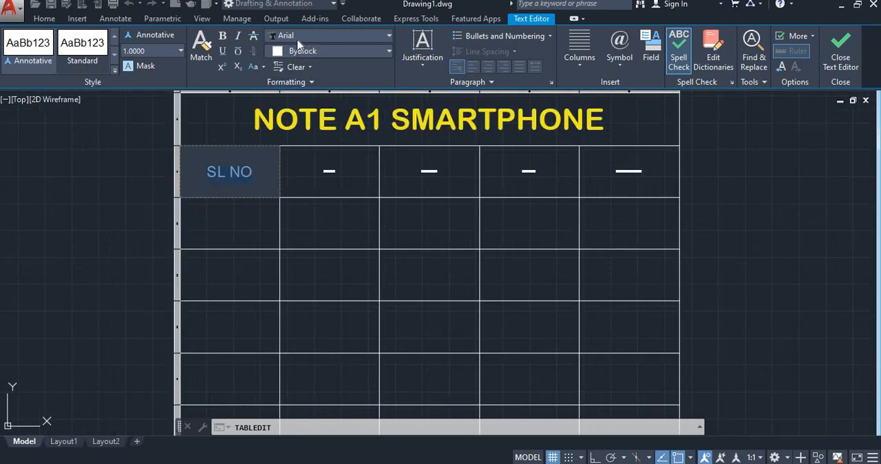
- Change the font of the SL NO header to Bahnschrift and finish editing the cell
click(297, 38)
scroll(297, 148, down, 1)
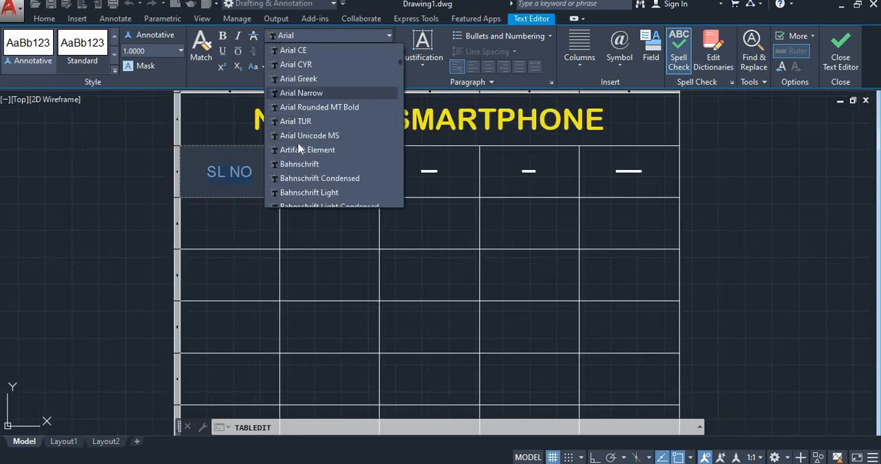
scroll(297, 148, down, 1)
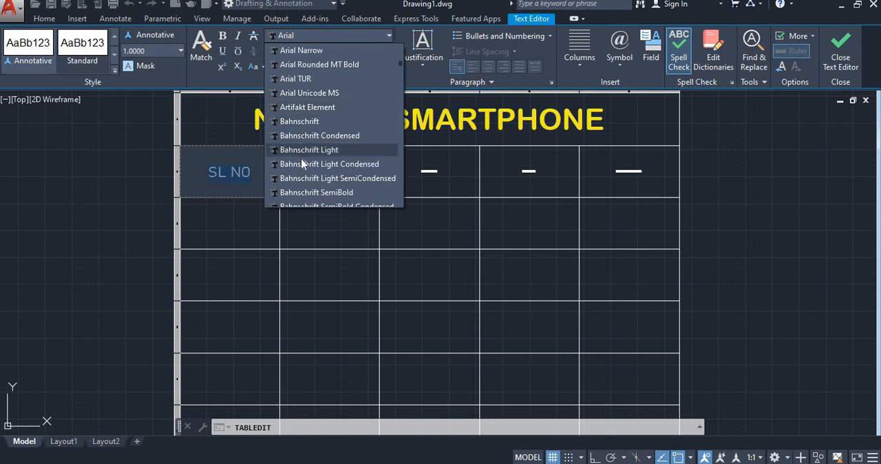
scroll(301, 157, down, 1)
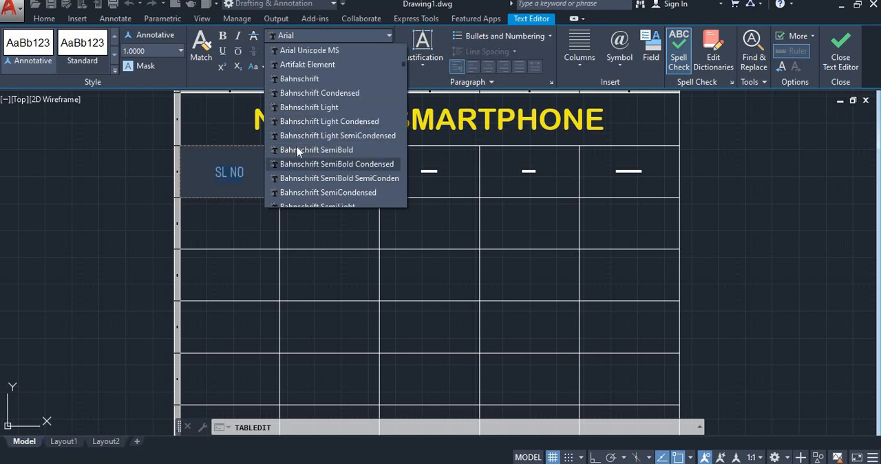
click(289, 79)
click(310, 180)
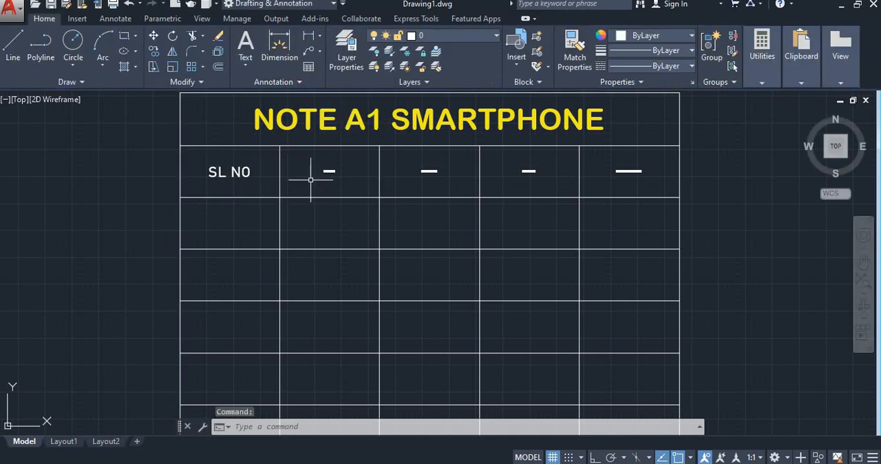
- Color the SL NO header text light blue (122,175,223) and finish editing the cell
double_click(233, 172)
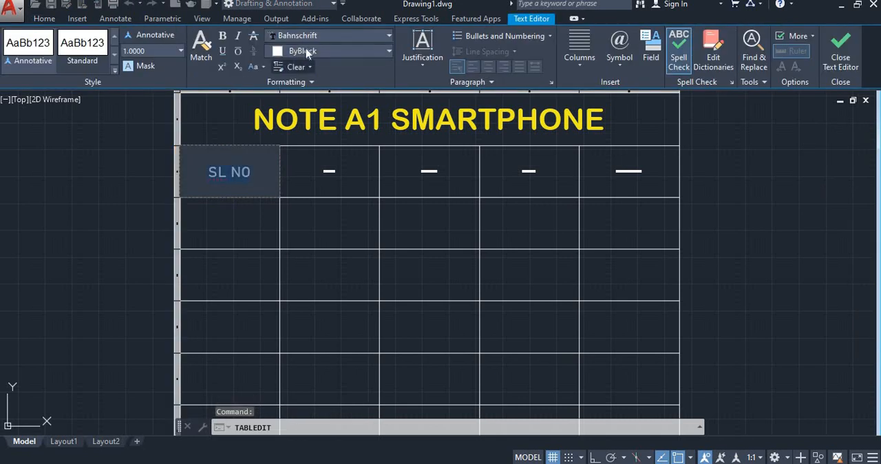
click(307, 52)
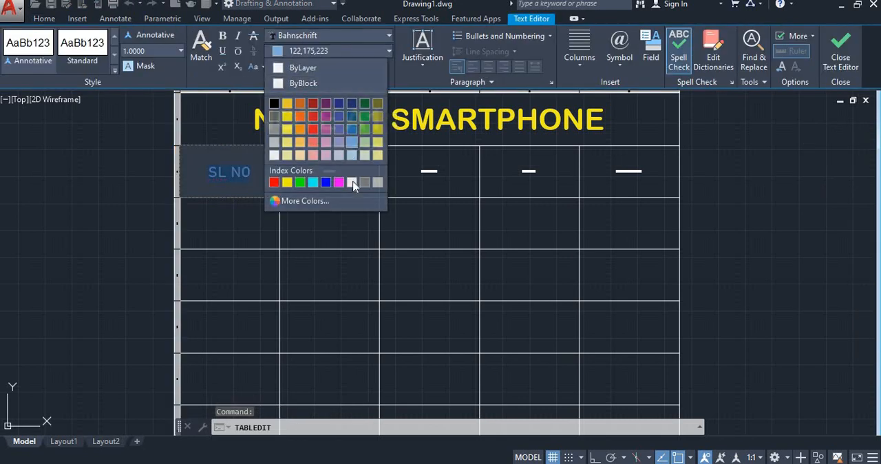
click(350, 143)
click(399, 161)
click(575, 59)
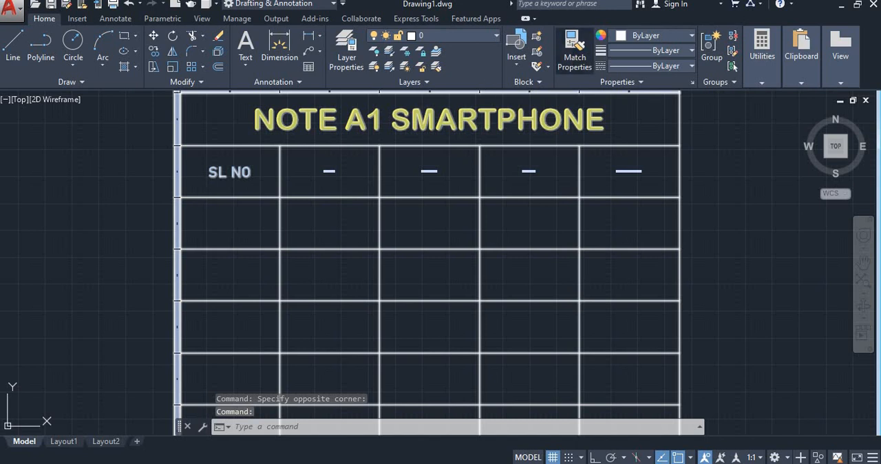
click(240, 172)
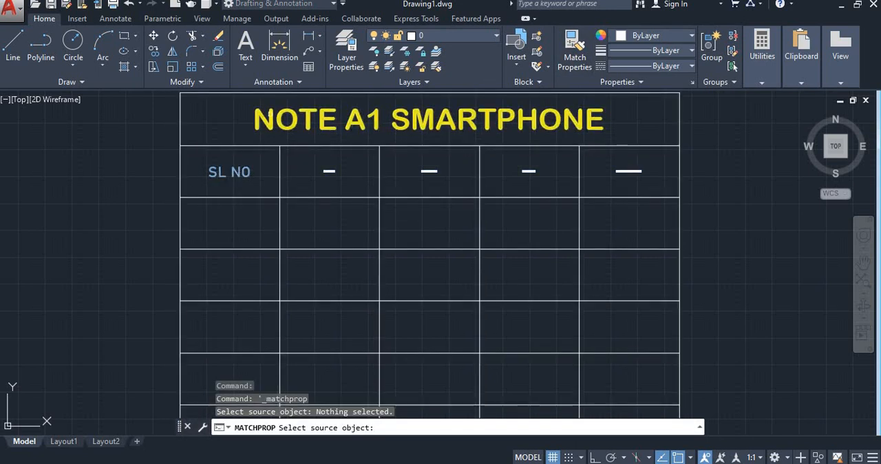
key(Escape)
- Open the PART NO header for editing and color its whole text blue (39,118,187)
scroll(246, 169, up, 2)
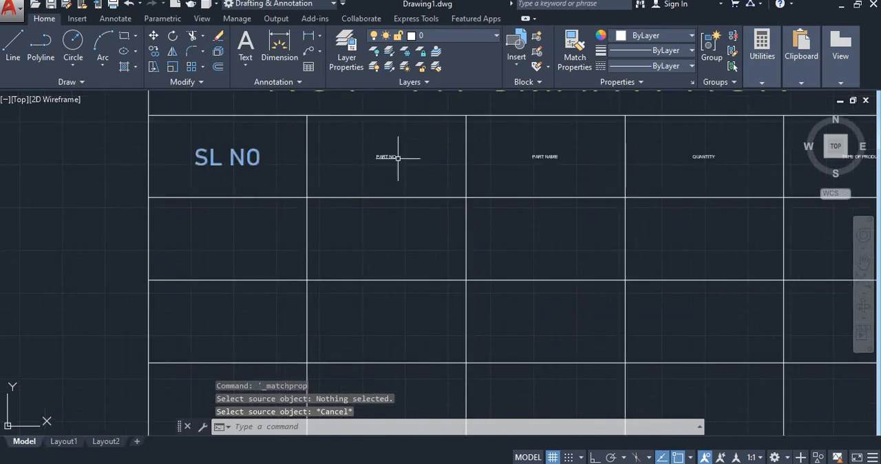
click(399, 157)
double_click(399, 157)
key(ctrl+a)
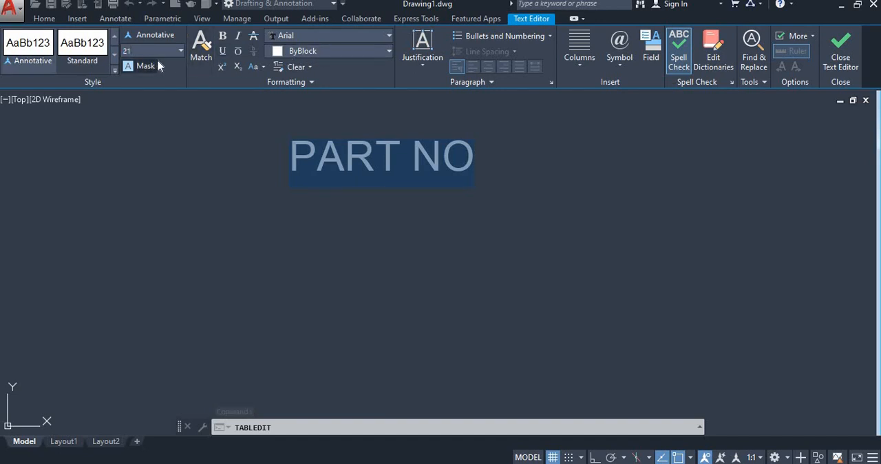
key(BackSpace)
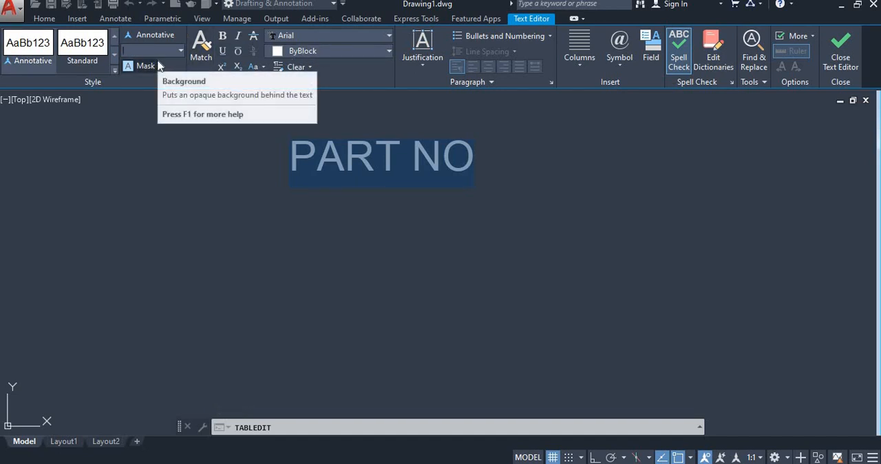
click(299, 52)
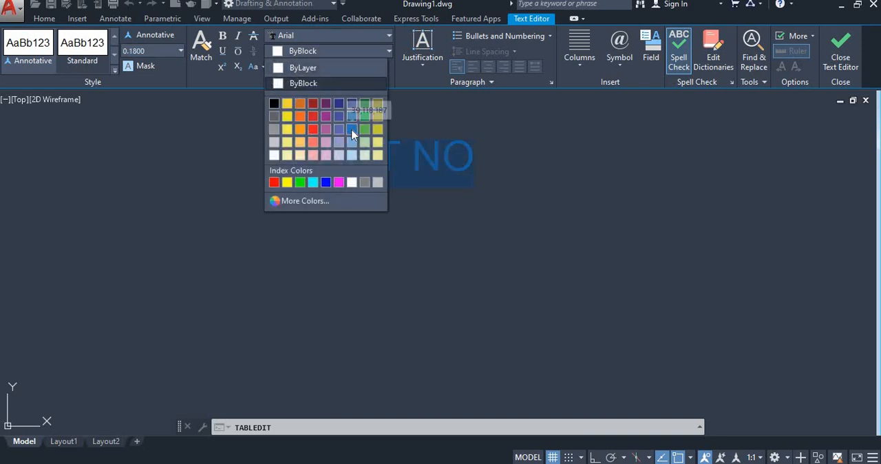
click(352, 134)
- Change the font of the PART NO header to Arial Baltic and finish editing the cell
click(298, 34)
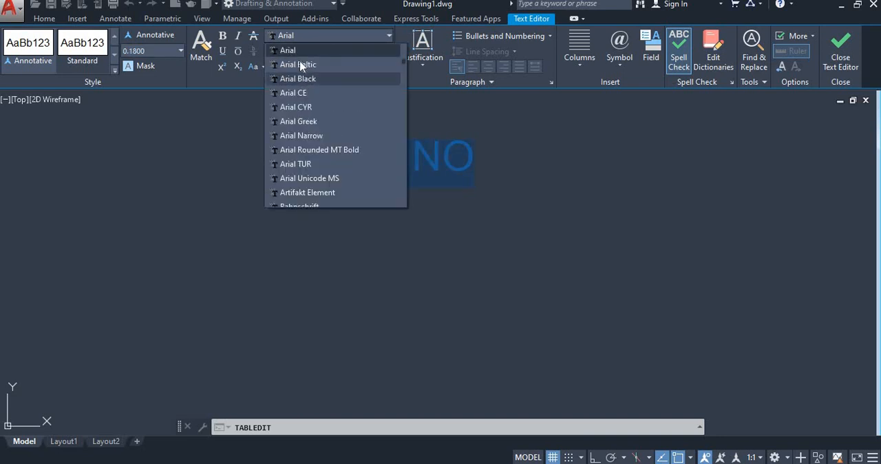
click(300, 65)
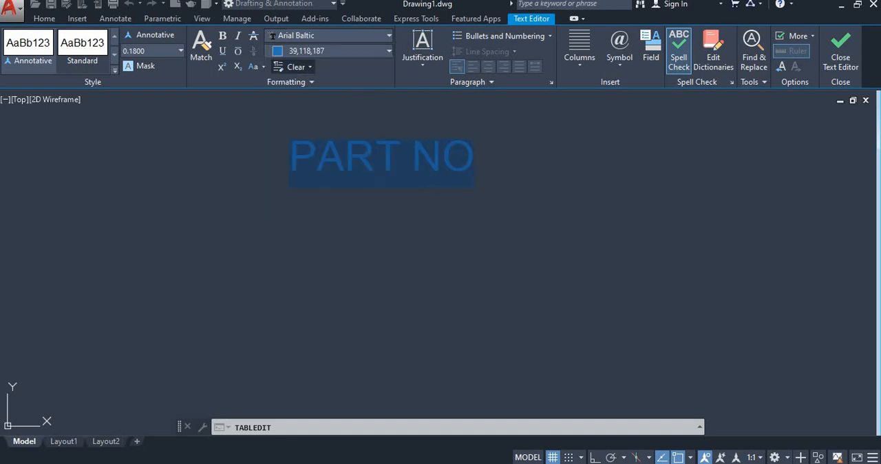
click(289, 159)
scroll(278, 176, down, 5)
click(473, 198)
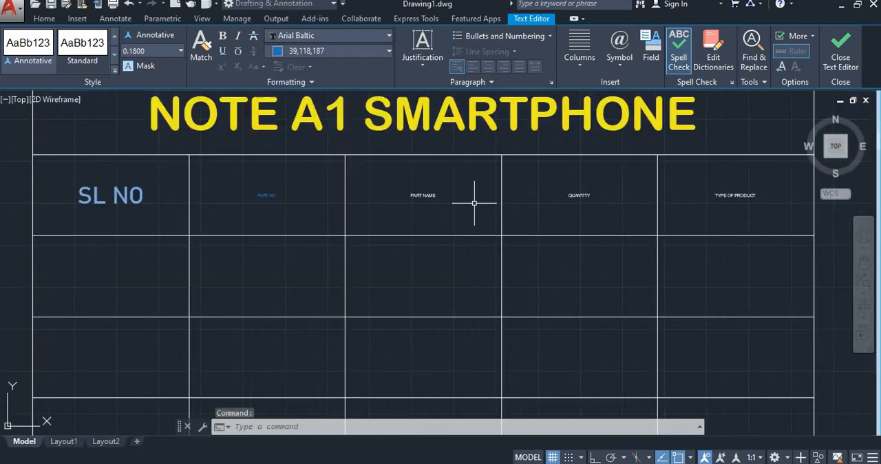
- Enlarge the PART NO header text to about the height of the SL NO header text
double_click(263, 196)
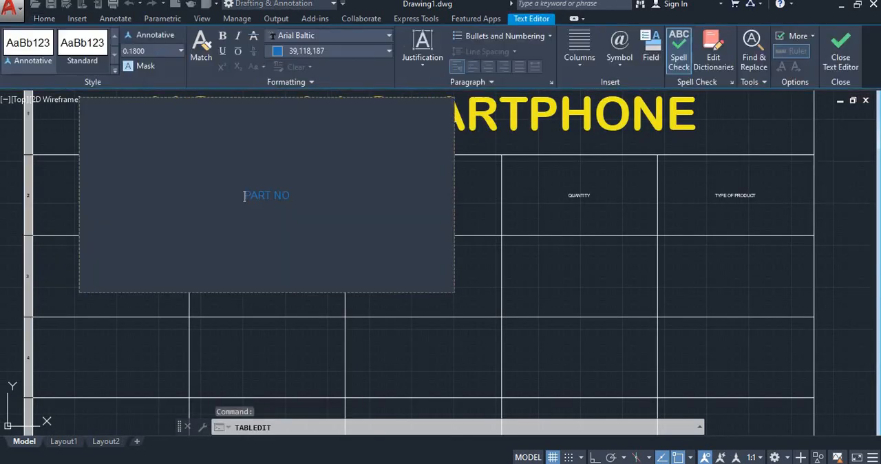
click(44, 61)
click(491, 220)
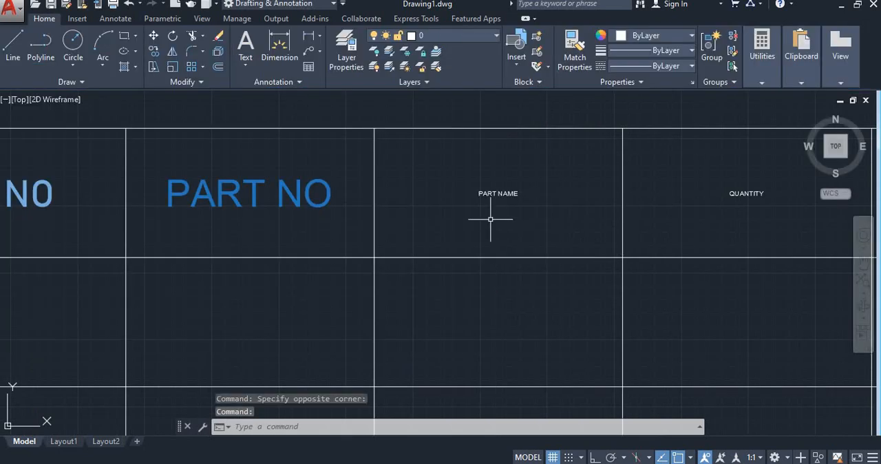
- Open the PART NAME header for editing and color its whole text blue (39,118,187)
double_click(480, 193)
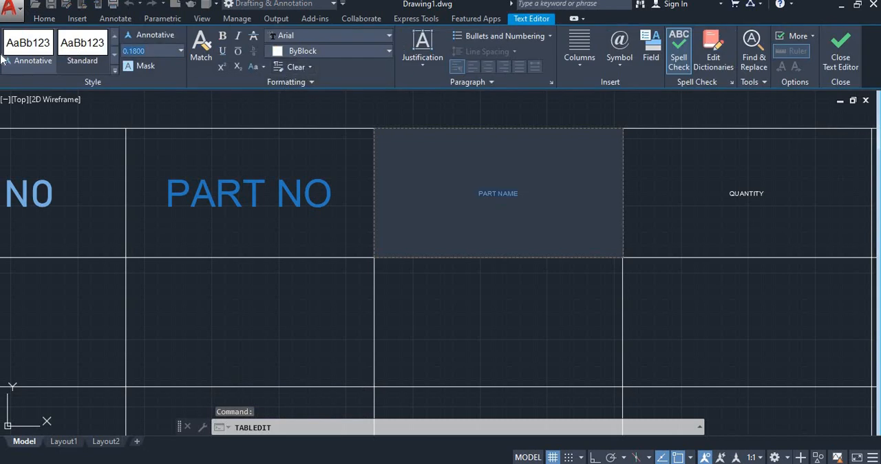
click(300, 51)
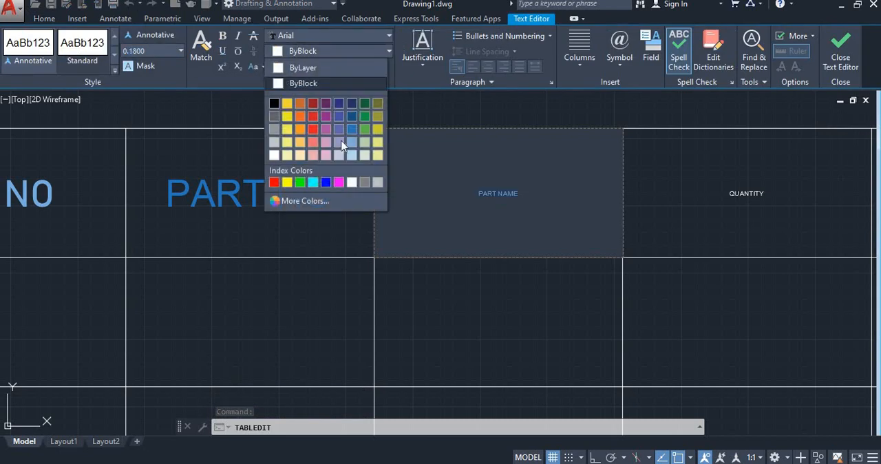
click(352, 129)
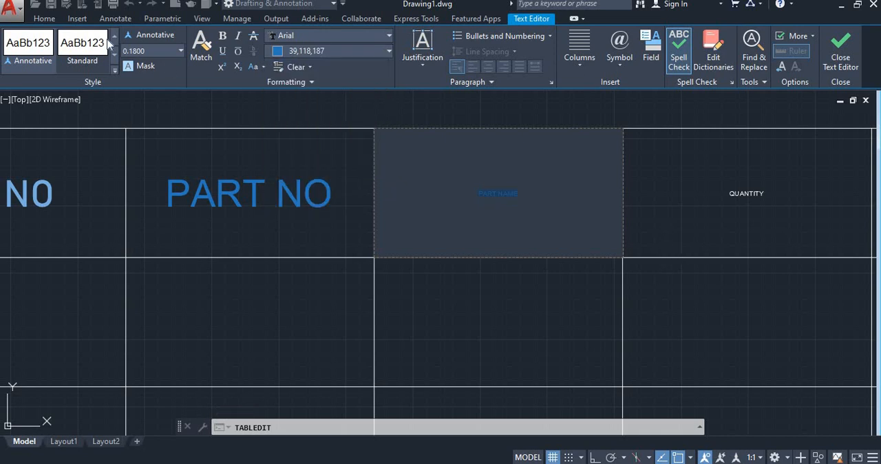
- Set the text height of the PART NAME header to 1 and finish editing the cell
click(69, 58)
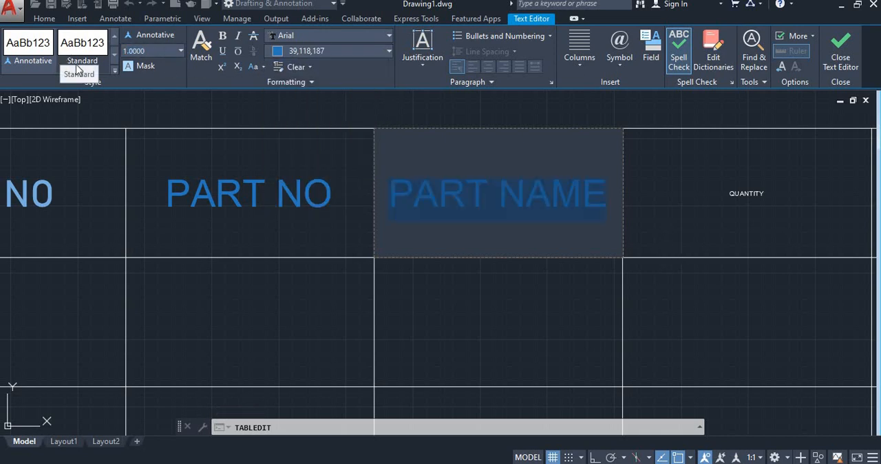
click(717, 204)
- Open the QUANTITY header for editing and set the height of its whole text to 1
scroll(688, 203, down, 2)
scroll(708, 186, up, 4)
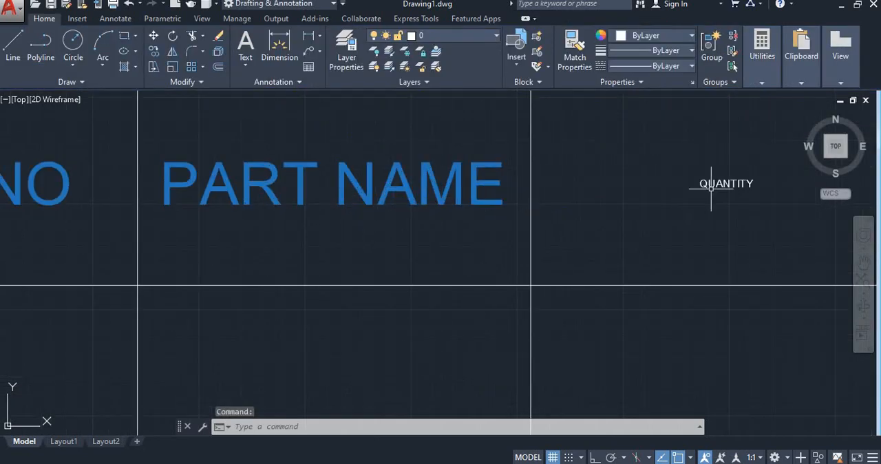
double_click(708, 185)
drag(754, 184, 696, 184)
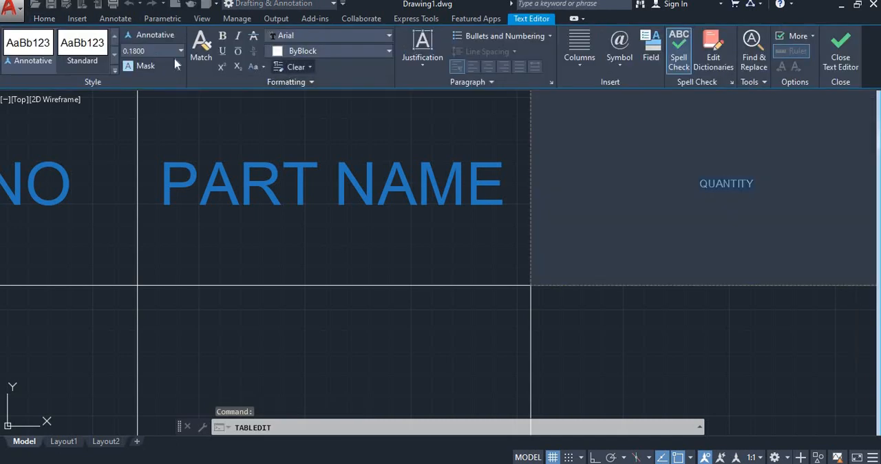
click(53, 55)
click(53, 55)
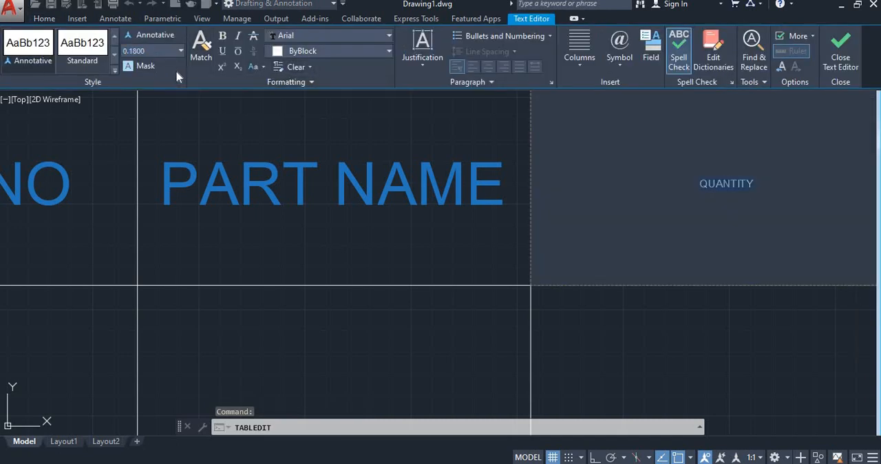
click(60, 45)
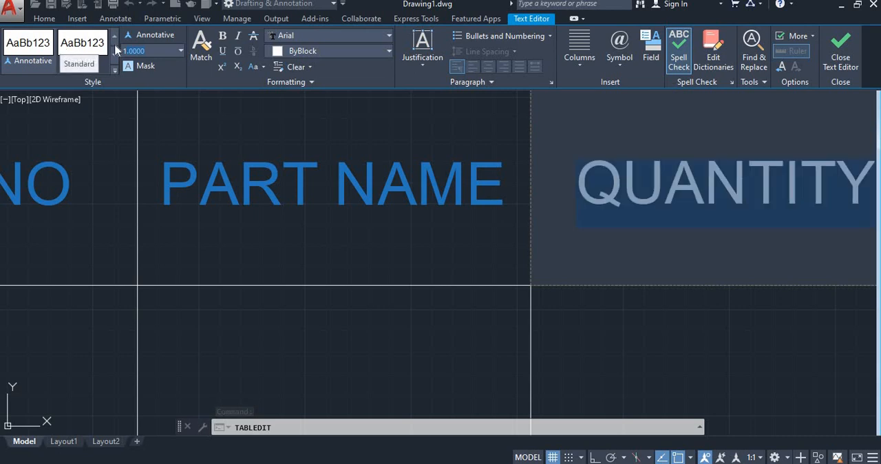
- Color the QUANTITY header text the same blue (39,118,187) as PART NAME and finish editing the cell
click(323, 51)
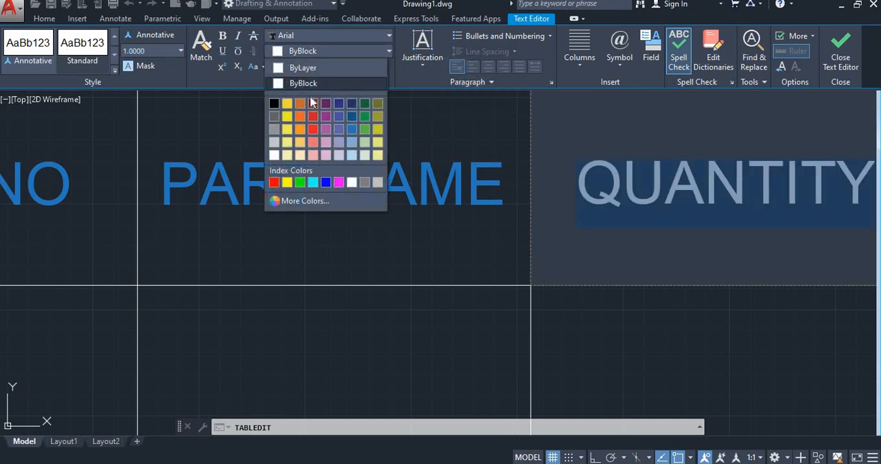
click(353, 130)
click(442, 118)
scroll(392, 179, down, 6)
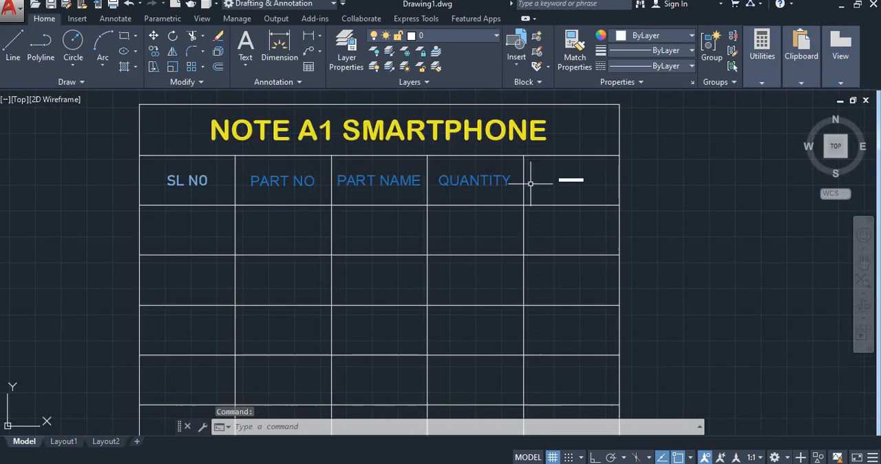
- Open the TYPE OF PRODUCT header for editing and set the height of its whole text to 1
scroll(543, 181, up, 4)
double_click(586, 176)
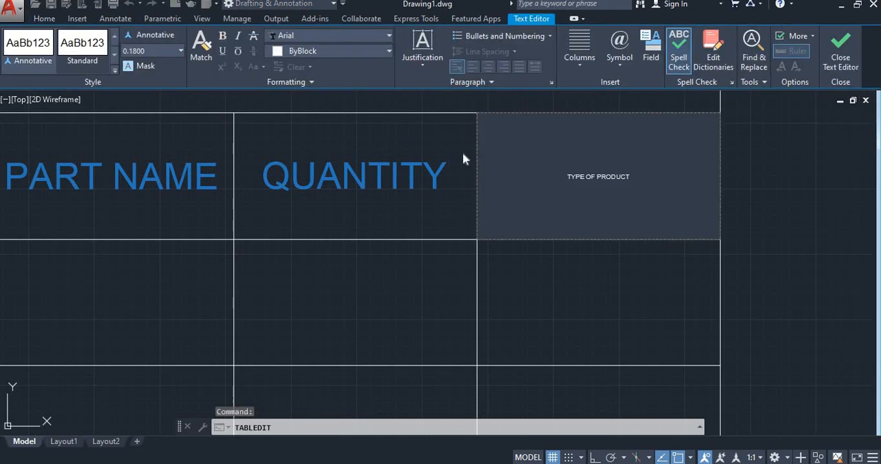
key(ctrl+a)
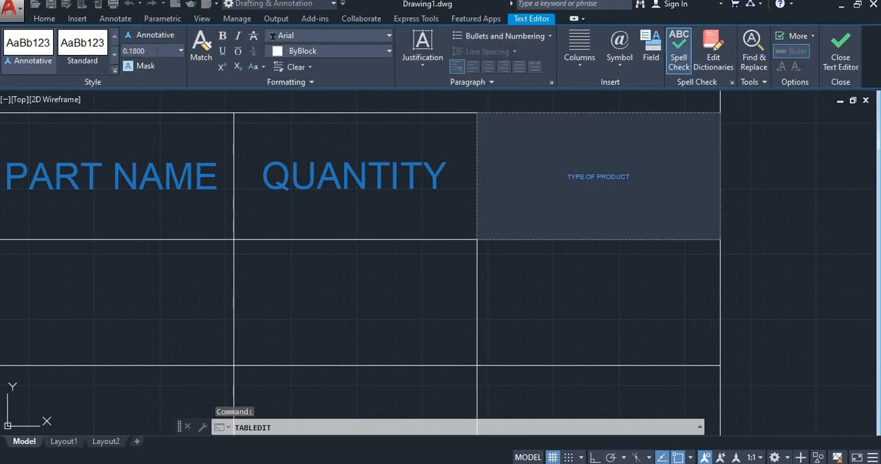
text(1)
key(Return)
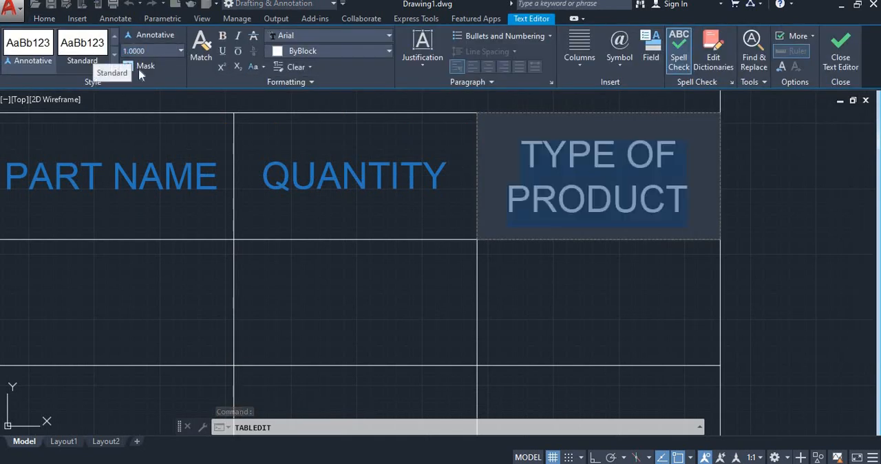
- Color the TYPE OF PRODUCT header text blue (39,118,187) and finish editing the cell
click(303, 51)
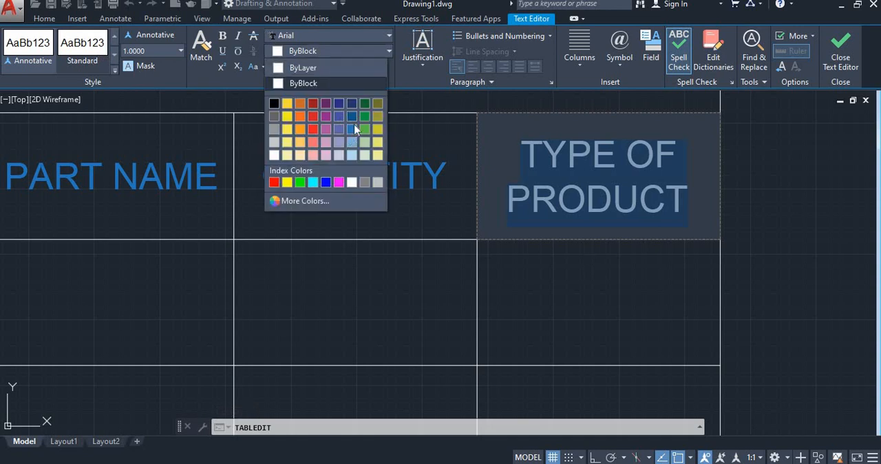
click(351, 131)
click(451, 268)
scroll(452, 267, down, 3)
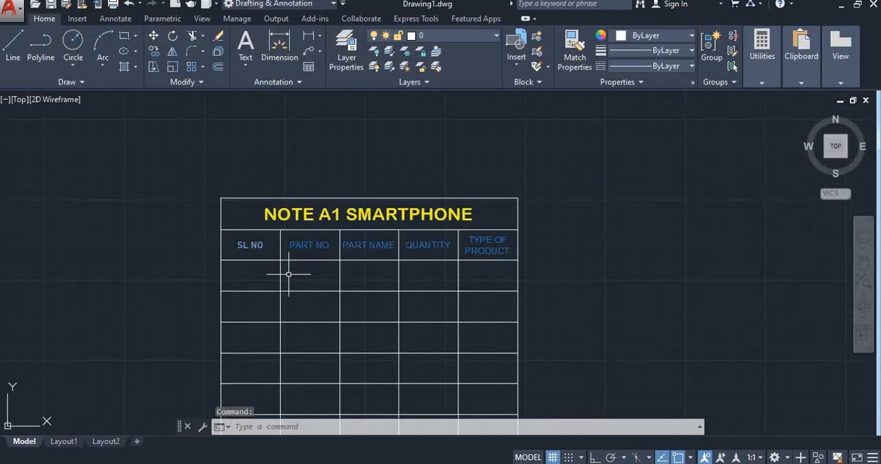
- Enter 1 in the first cell below SL NO and set its text height to 1
click(259, 220)
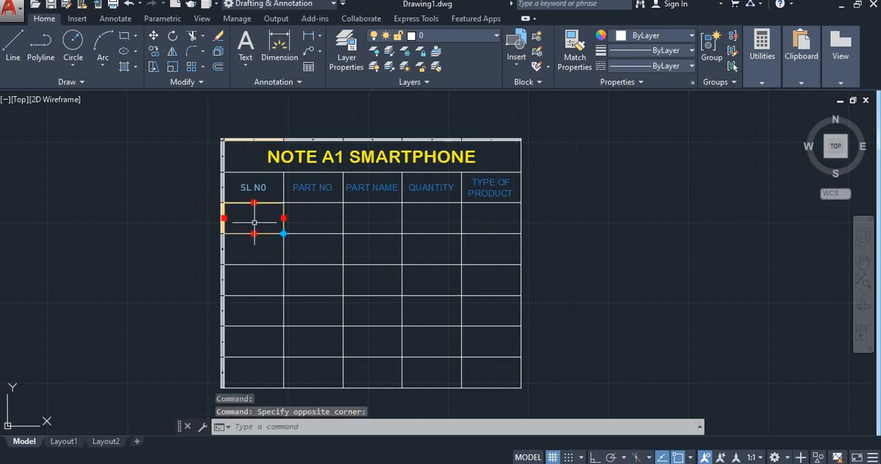
text(1)
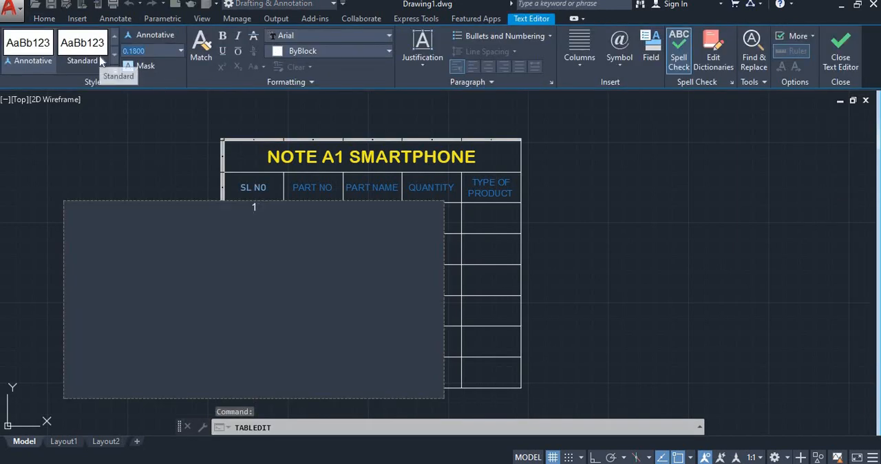
key(Right)
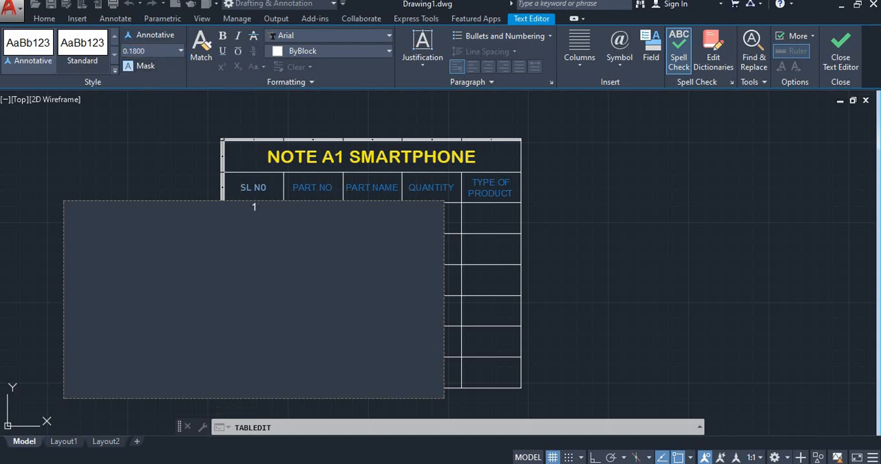
click(39, 59)
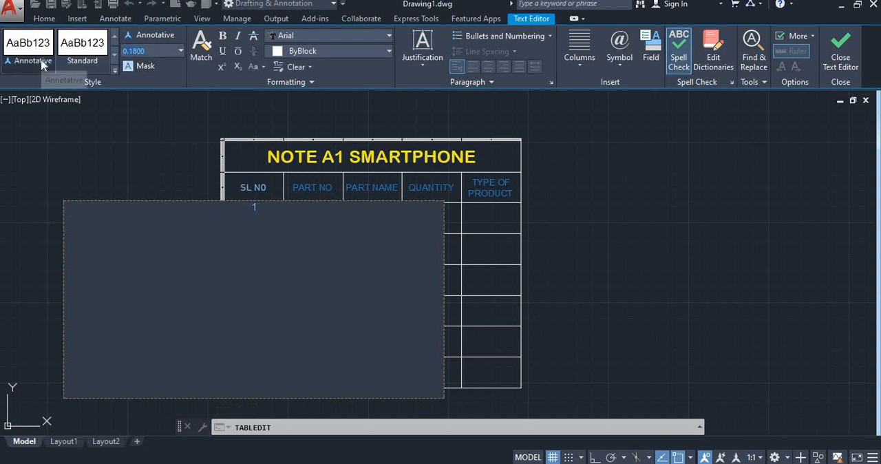
click(276, 230)
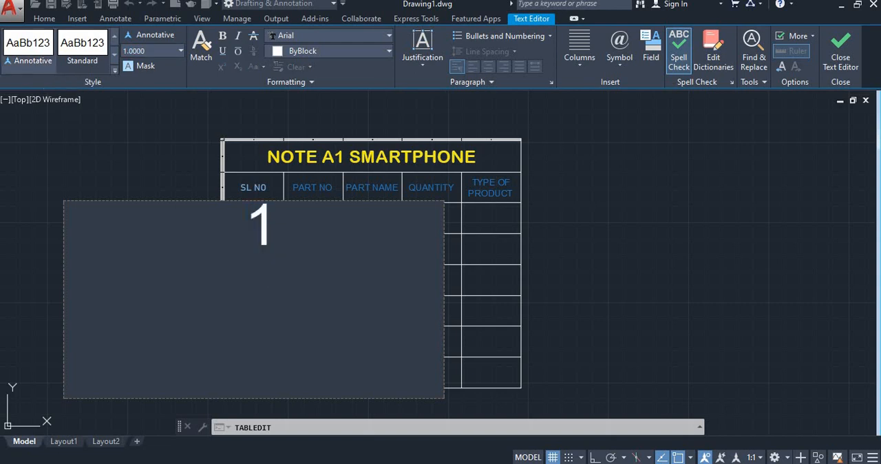
- Number the remaining cells of the SL NO column 2 through 6 downward and finish editing the table
click(253, 238)
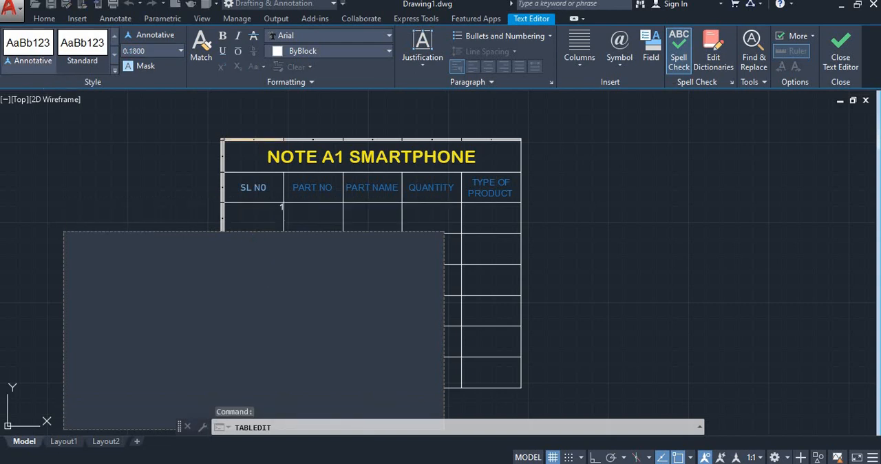
click(253, 269)
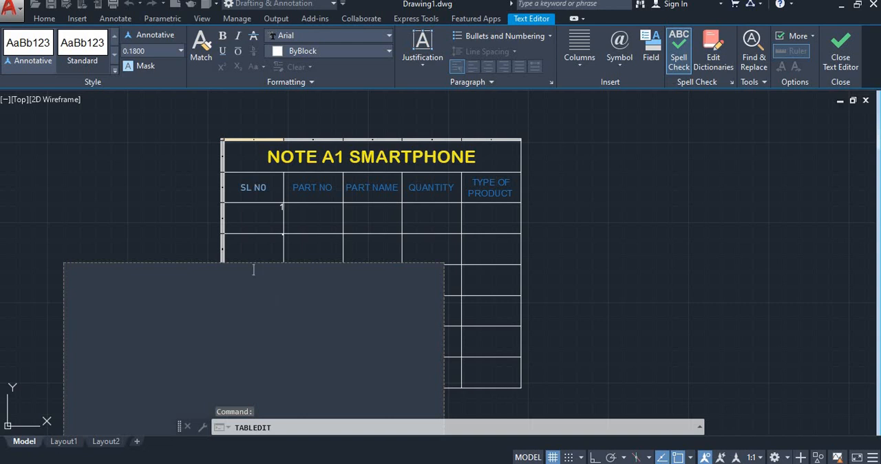
click(253, 300)
key(Down)
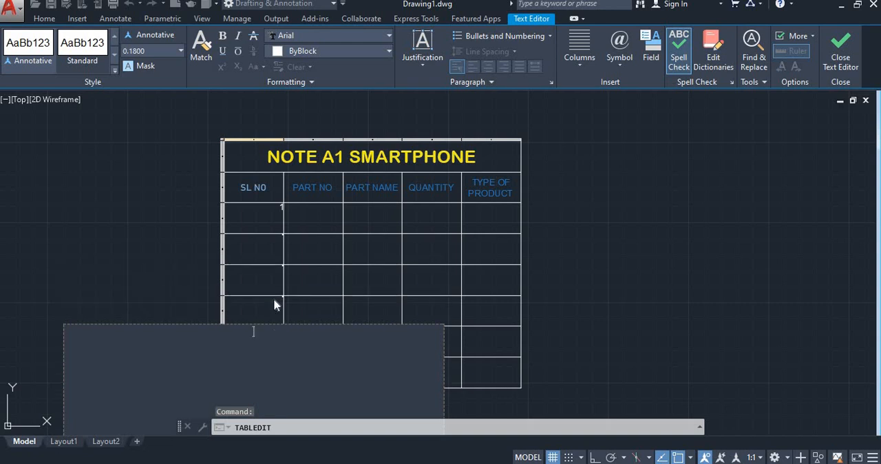
text(5)
key(Down)
text(6)
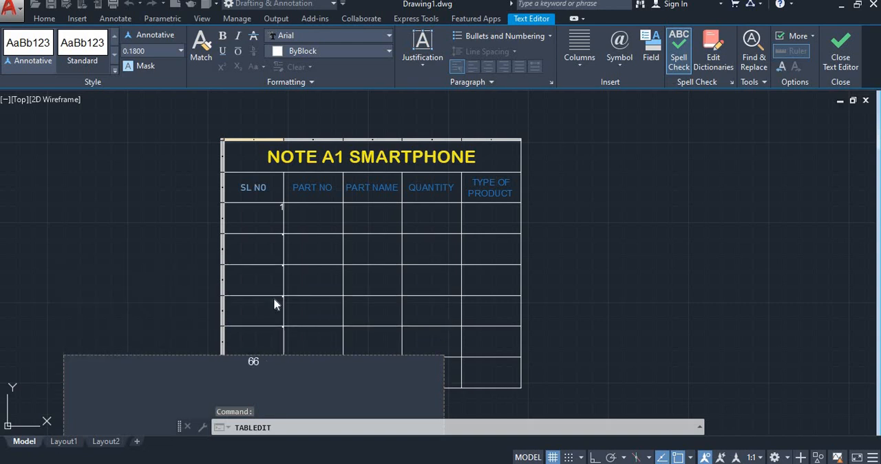
key(Escape)
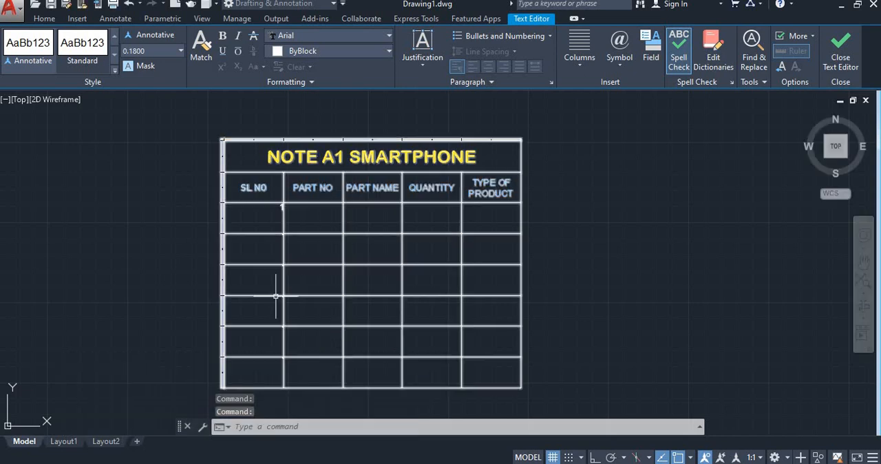
key(Escape)
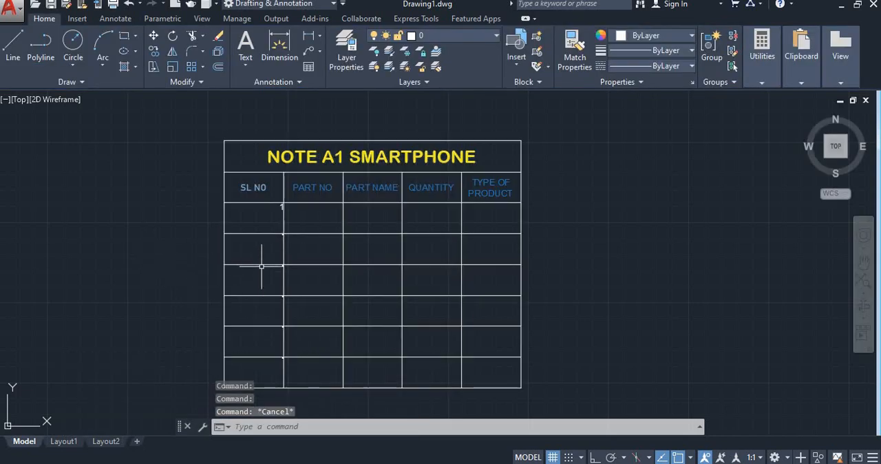
- Change the justification of the number 1 in the SL NO column to Middle Center and finish editing the cell
scroll(261, 261, up, 2)
scroll(261, 258, down, 2)
scroll(284, 166, up, 5)
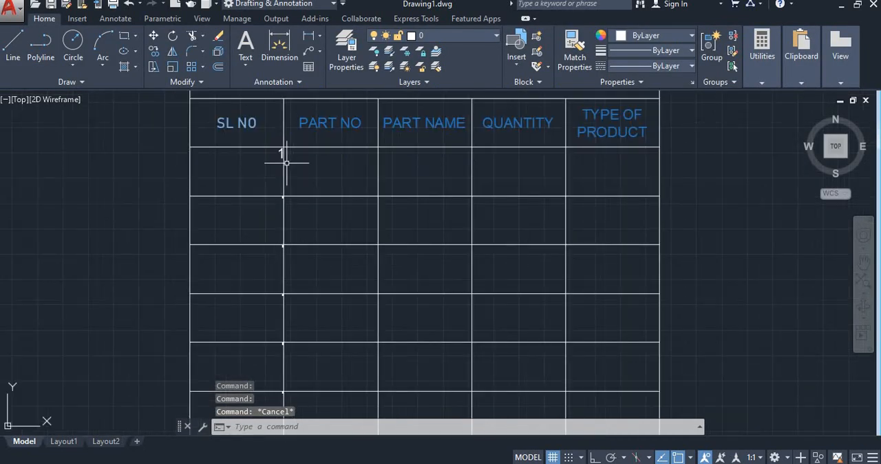
scroll(281, 145, down, 3)
scroll(269, 139, up, 4)
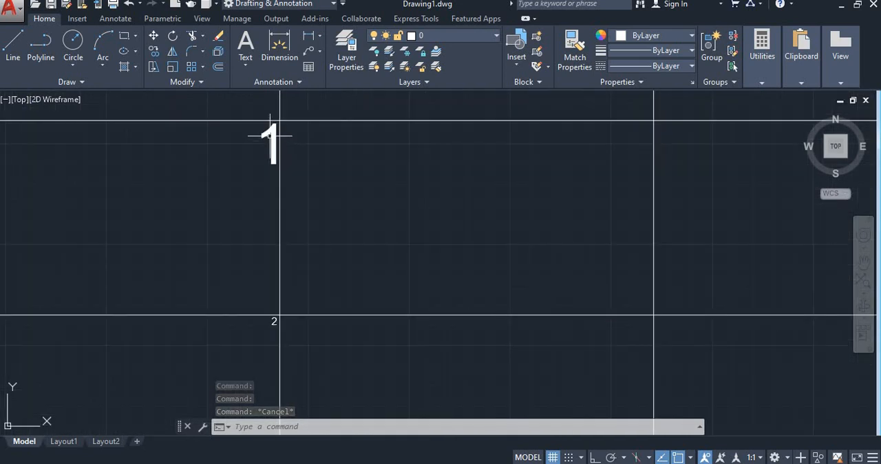
double_click(275, 131)
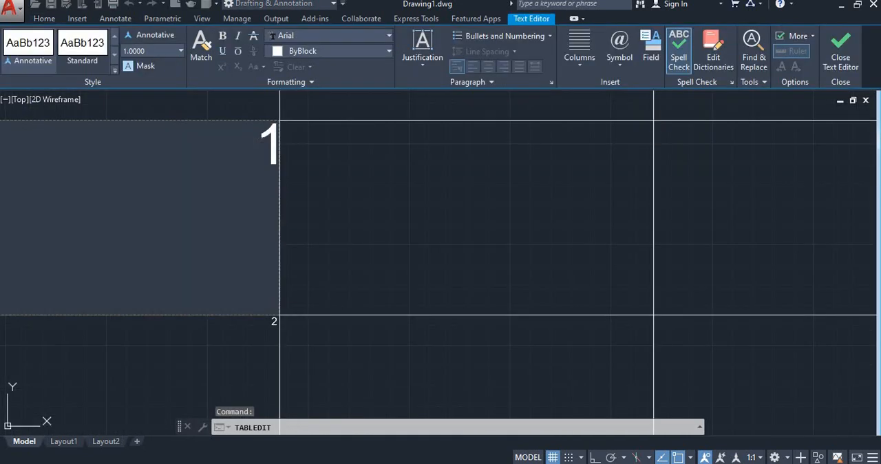
click(427, 66)
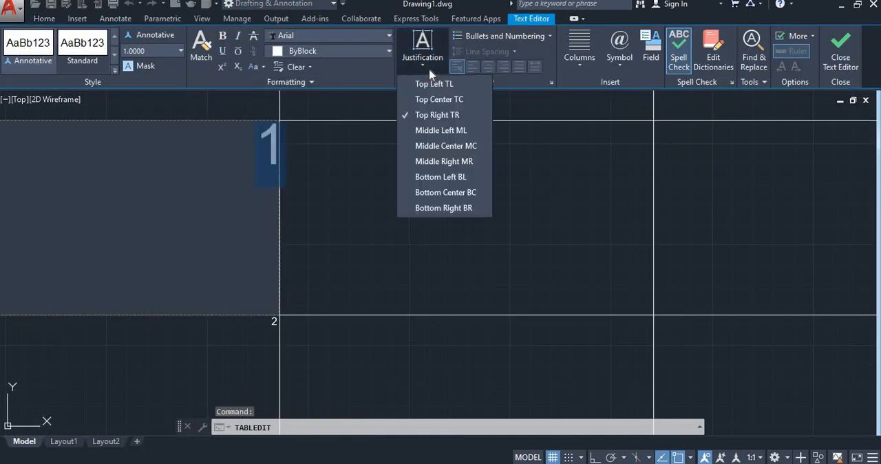
click(443, 145)
scroll(269, 231, down, 4)
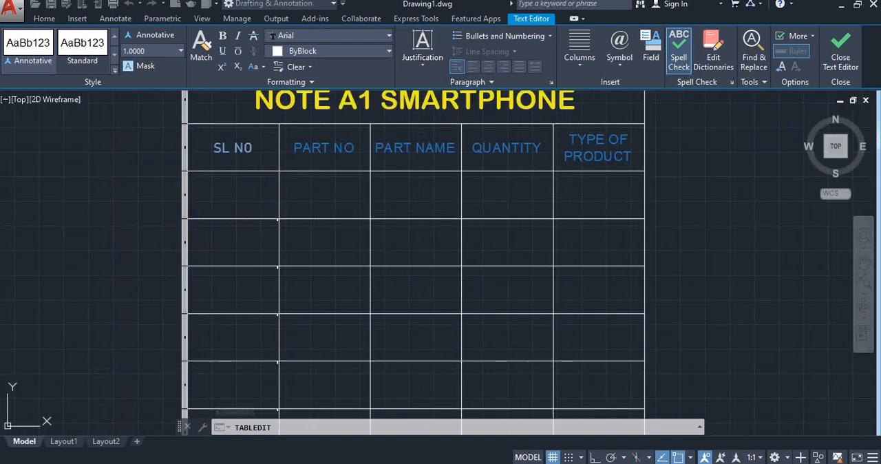
click(247, 226)
- Open the cell with the number 2 for editing and set its justification to Middle Center
scroll(278, 229, up, 8)
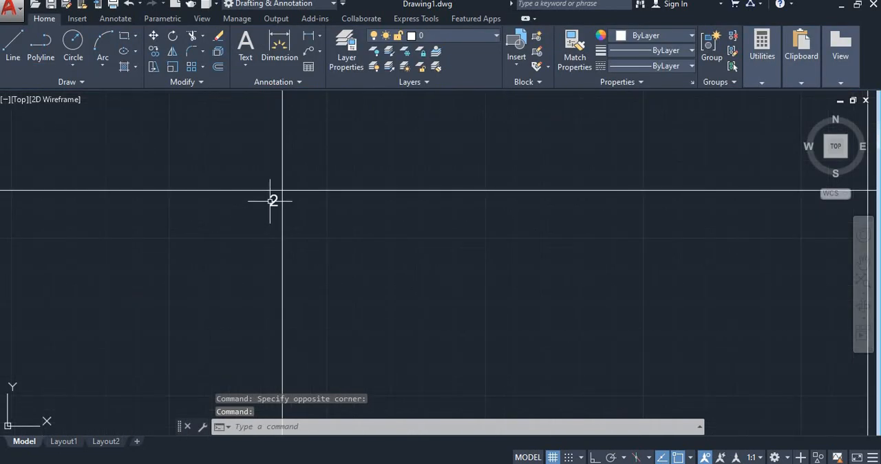
scroll(270, 200, down, 2)
scroll(255, 216, up, 2)
double_click(265, 201)
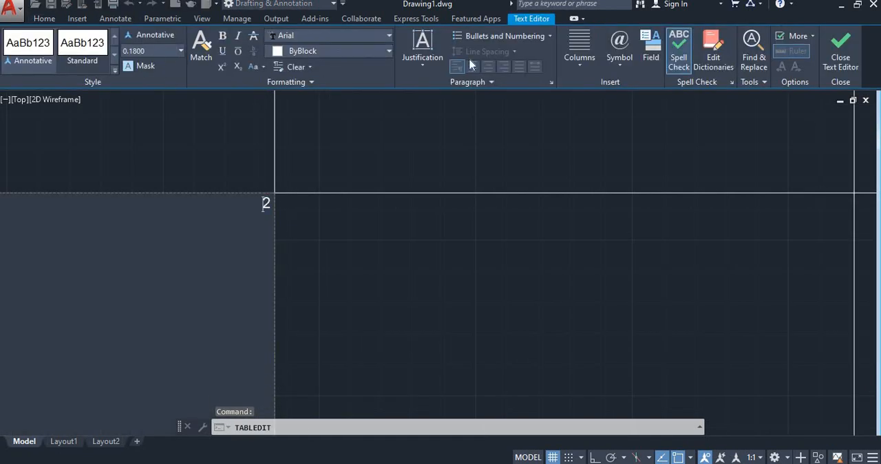
click(420, 63)
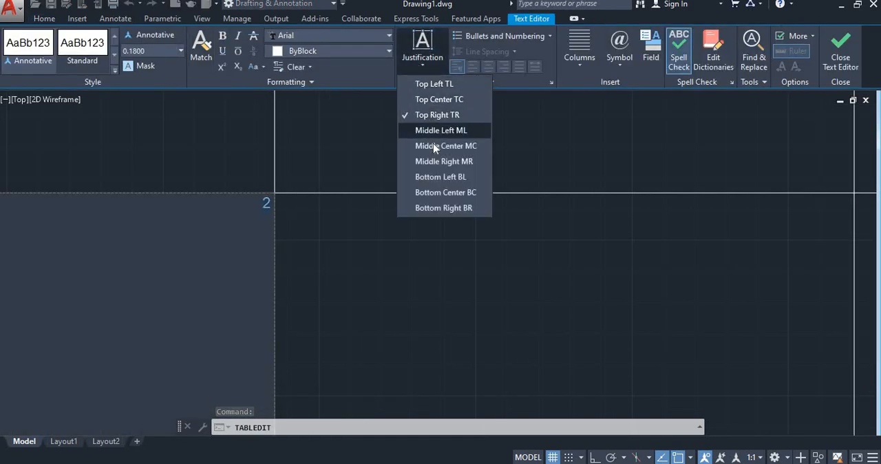
click(434, 145)
- Set the text height of the number 2 to 1 and finish editing the cell
click(9, 45)
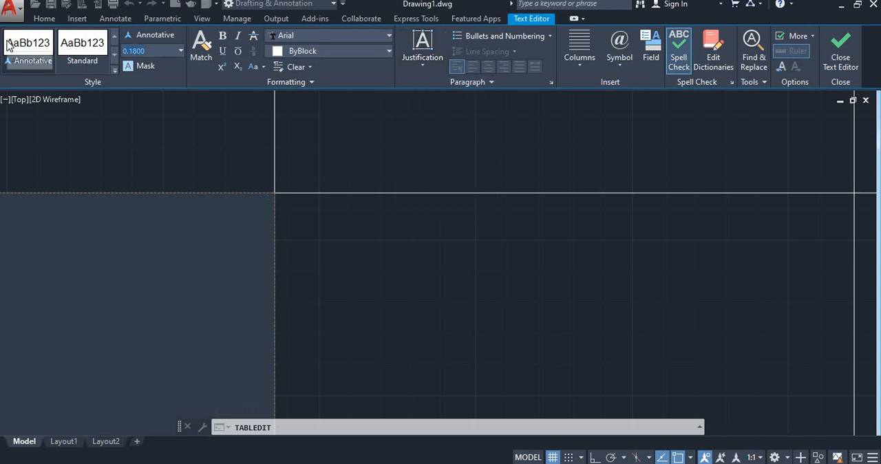
scroll(122, 107, down, 4)
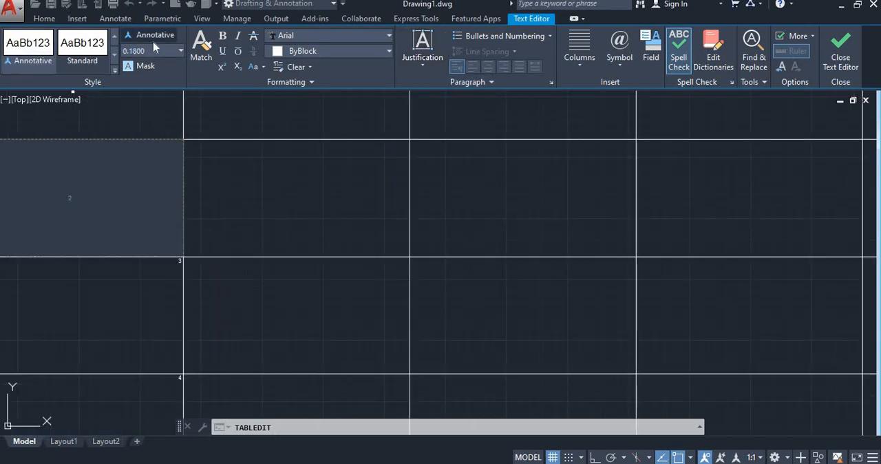
click(72, 56)
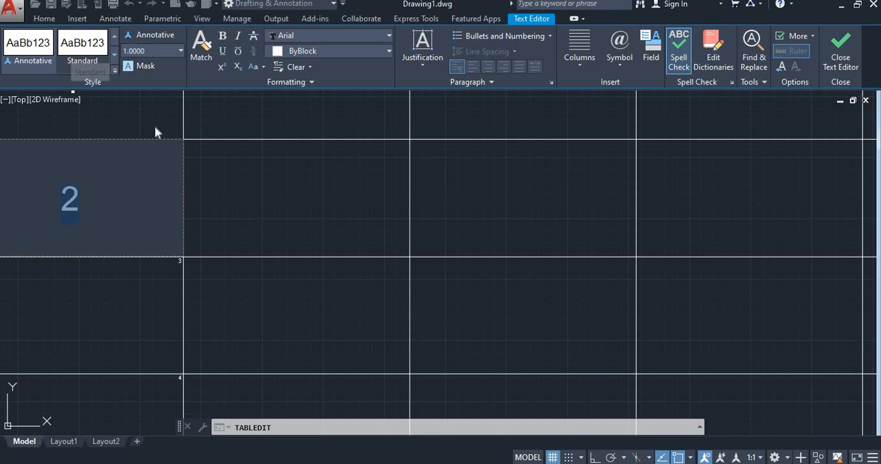
click(186, 197)
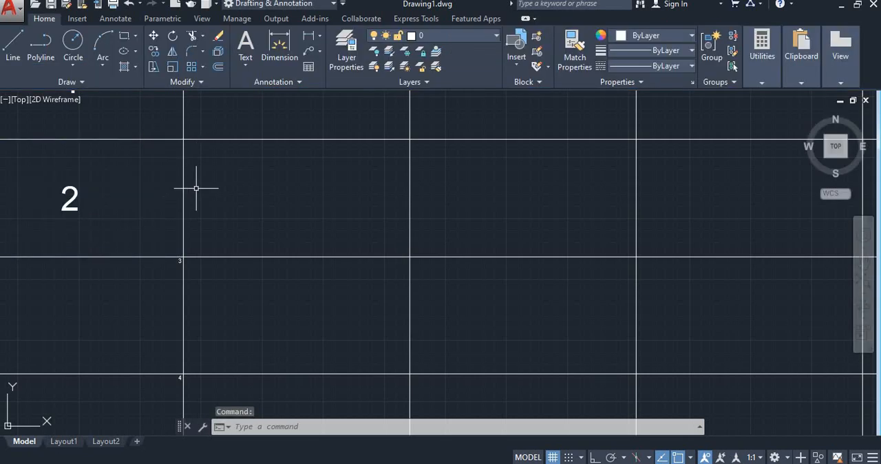
- Enter SOS568 in the PART NO cell of the row numbered 1
middle_drag(100, 205, 183, 198)
scroll(147, 211, down, 2)
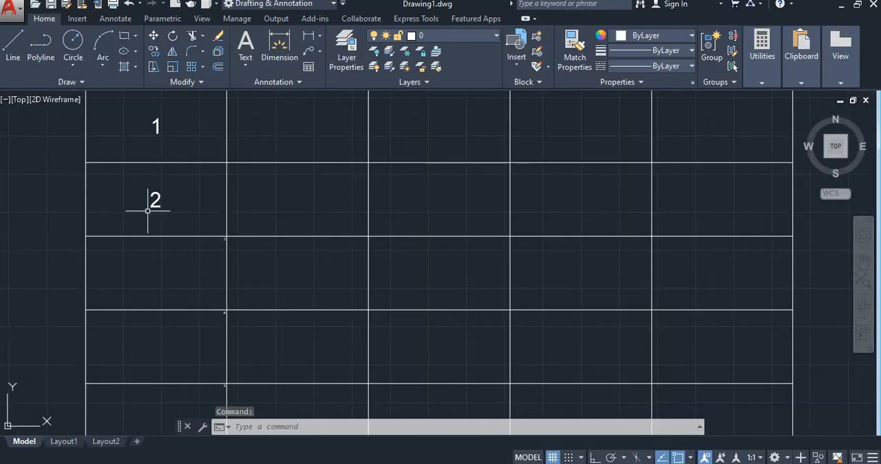
middle_drag(213, 247, 213, 200)
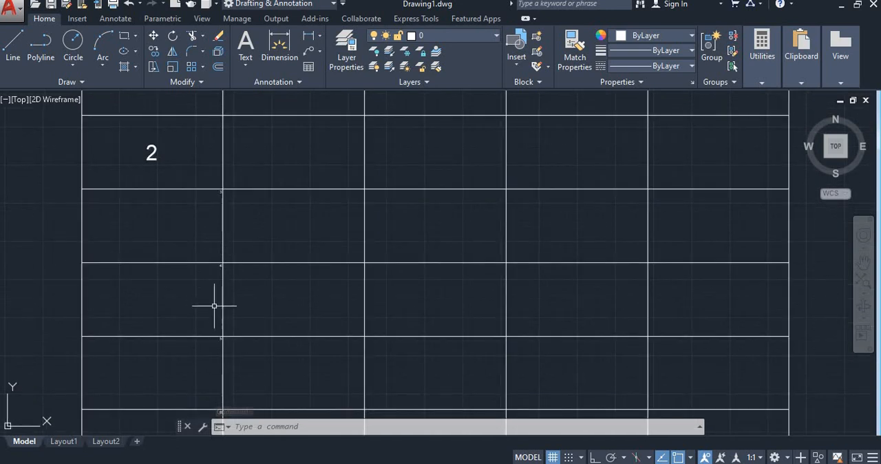
scroll(218, 324, down, 2)
scroll(216, 374, up, 4)
scroll(253, 254, down, 2)
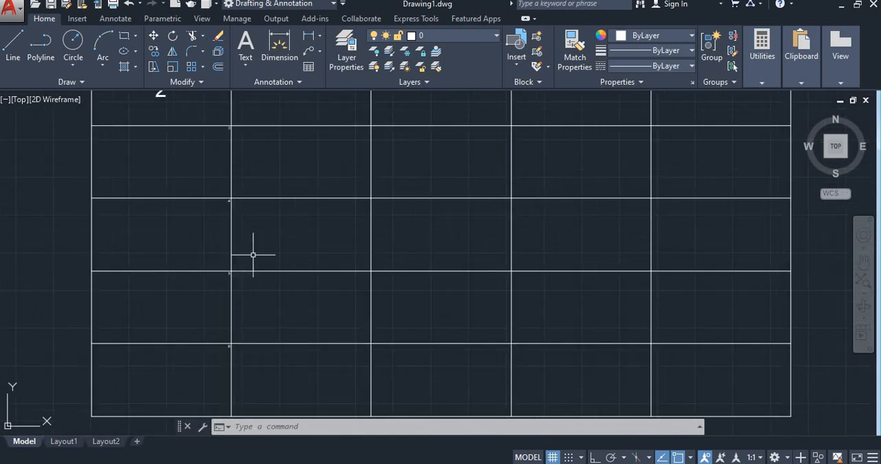
scroll(254, 247, down, 2)
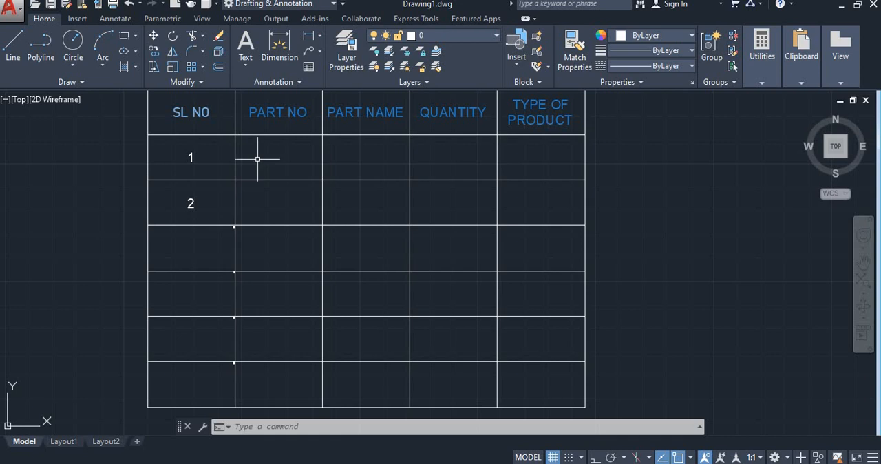
click(262, 152)
text(SOS)
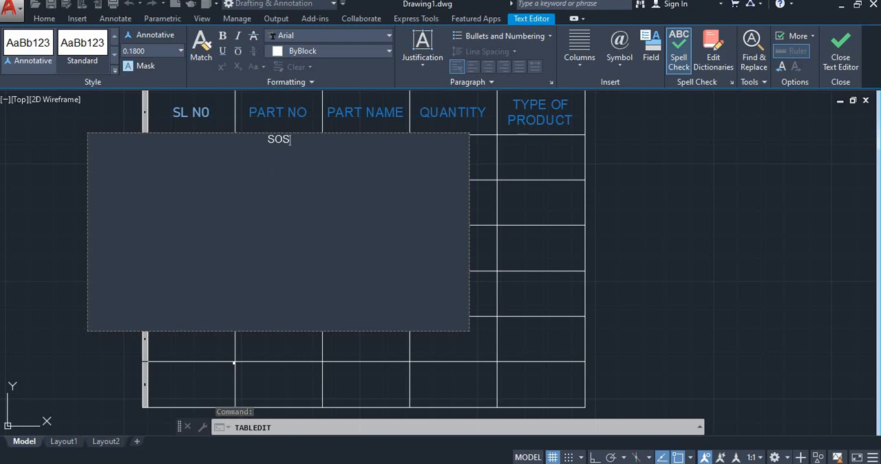
text(568)
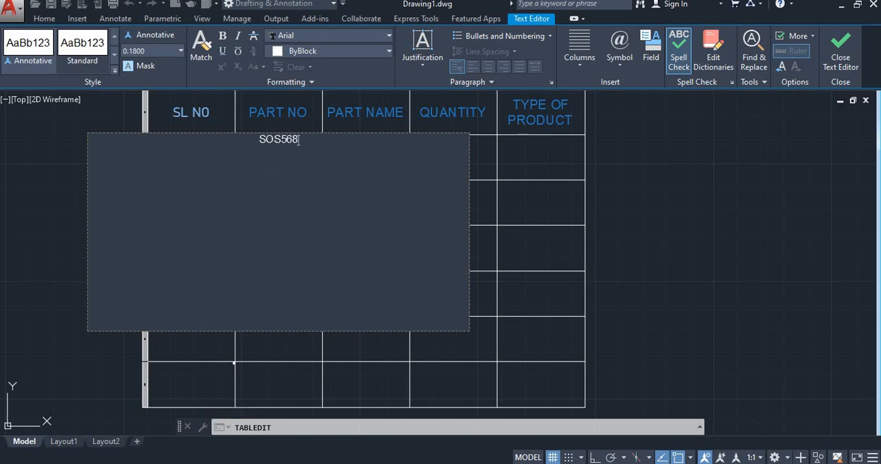
- Set the text height of SOS568 to 1 and finish editing the cell
key(ctrl+a)
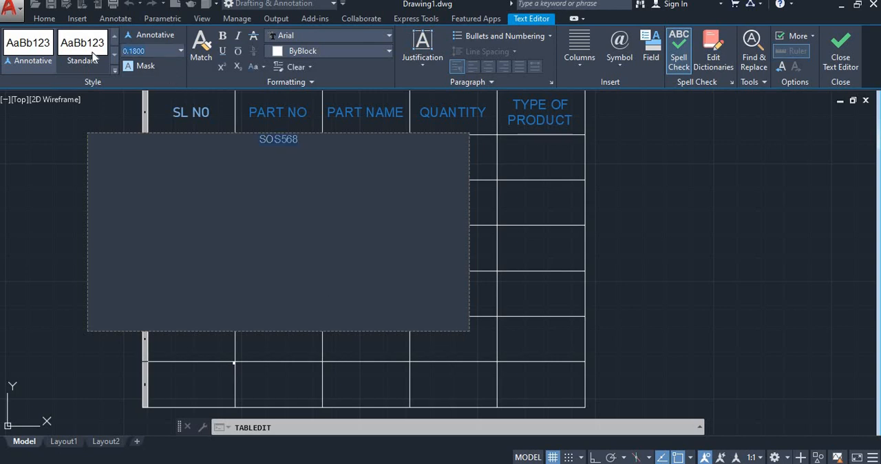
click(94, 60)
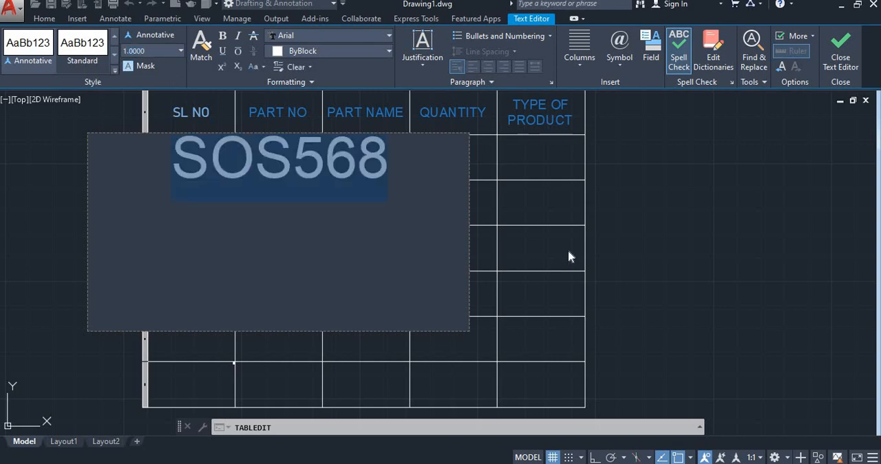
click(568, 253)
- Change the justification of SOS568 in the PART NO column to Middle Center and finish editing the cell
click(263, 155)
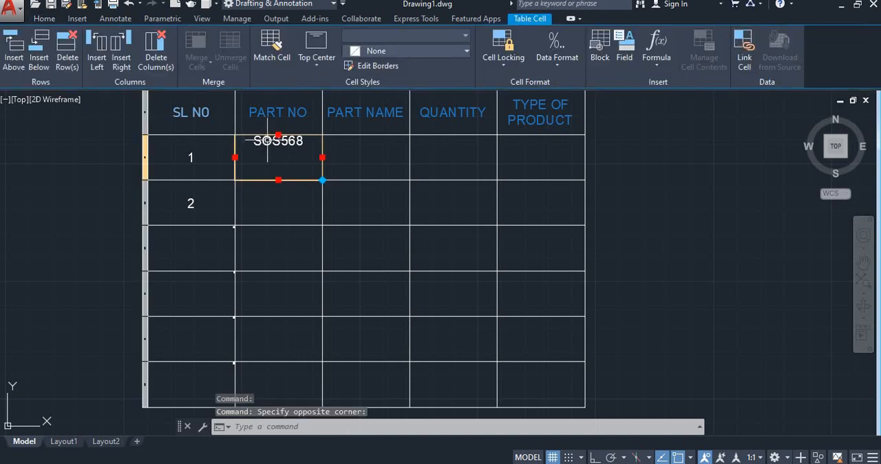
double_click(296, 155)
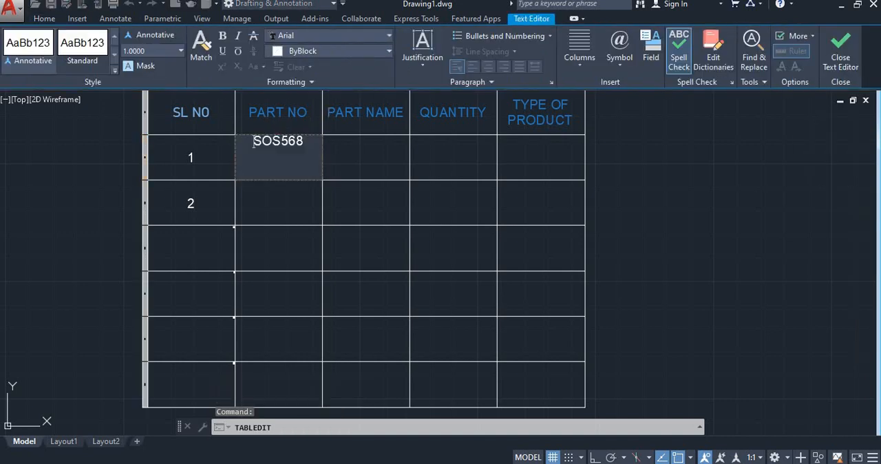
click(421, 62)
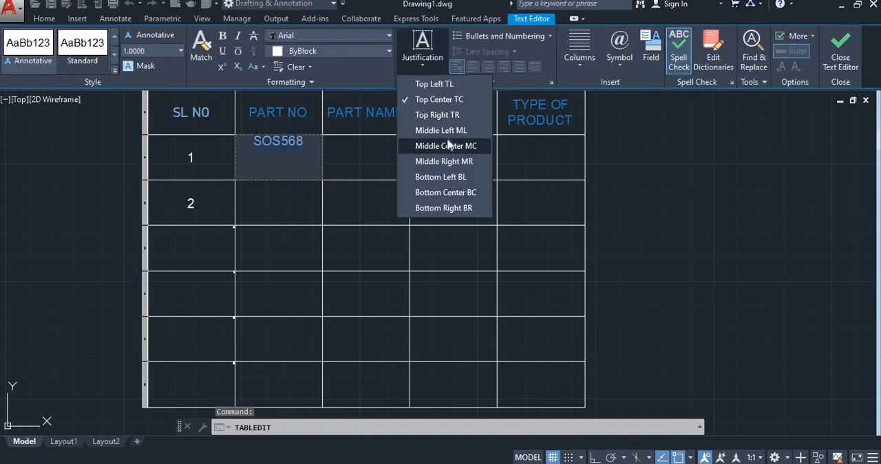
click(454, 144)
click(447, 158)
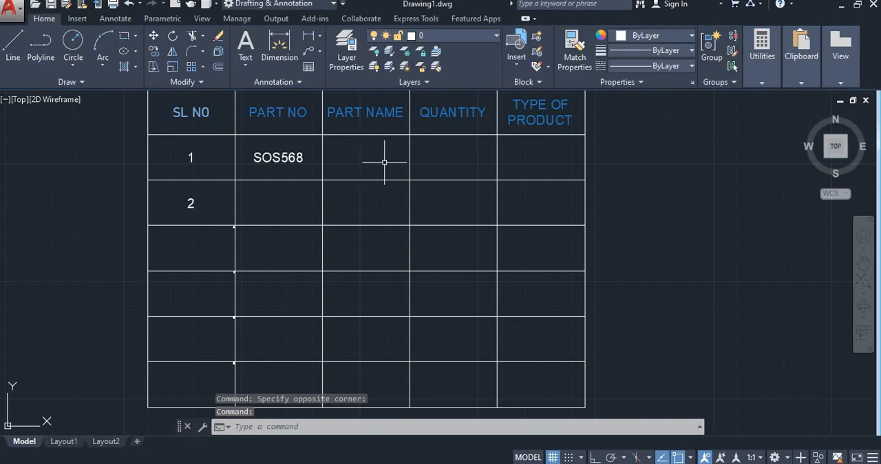
- Enter LED DISPLAY with Middle Center justification in the PART NAME cell of the row numbered 1
double_click(355, 157)
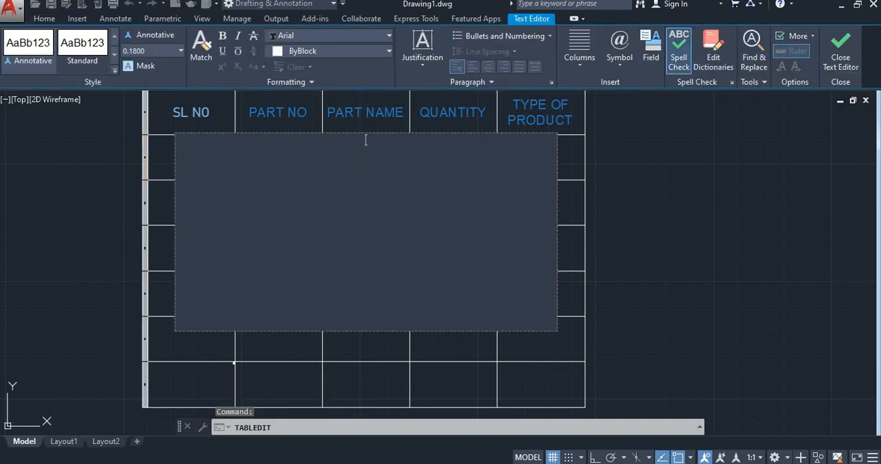
click(421, 62)
click(446, 147)
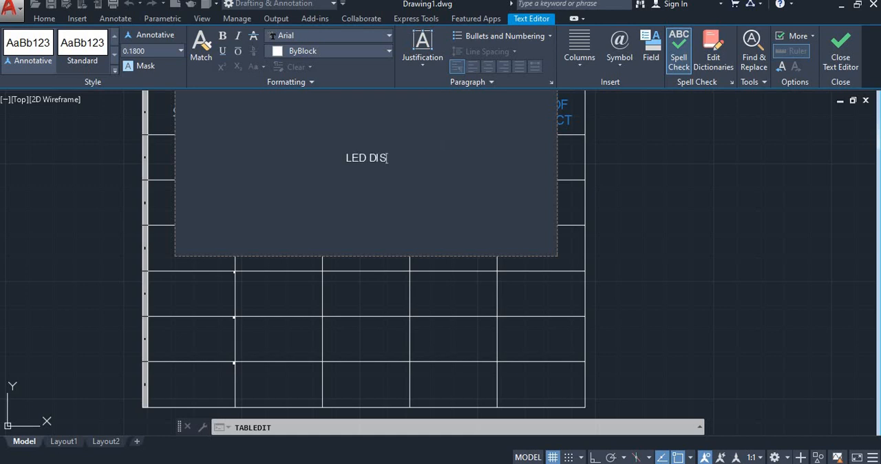
text(PLAY)
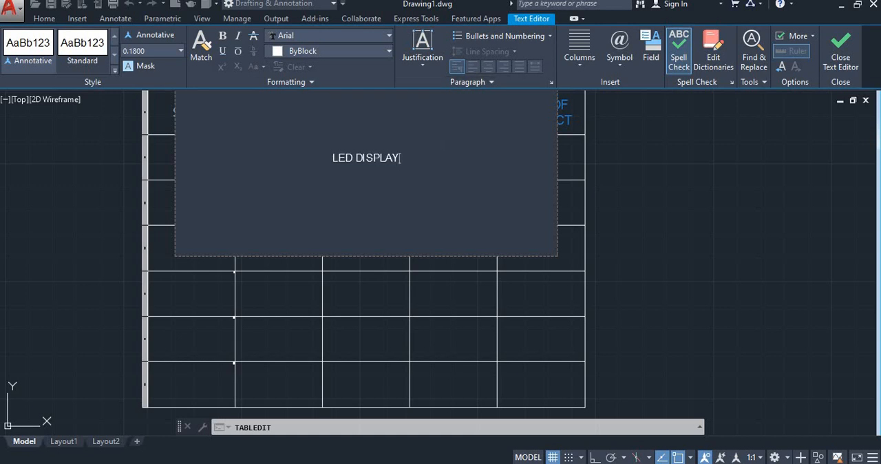
- Set the text height of LED DISPLAY to 1 and finish editing the cell
key(ctrl+a)
click(181, 52)
click(152, 66)
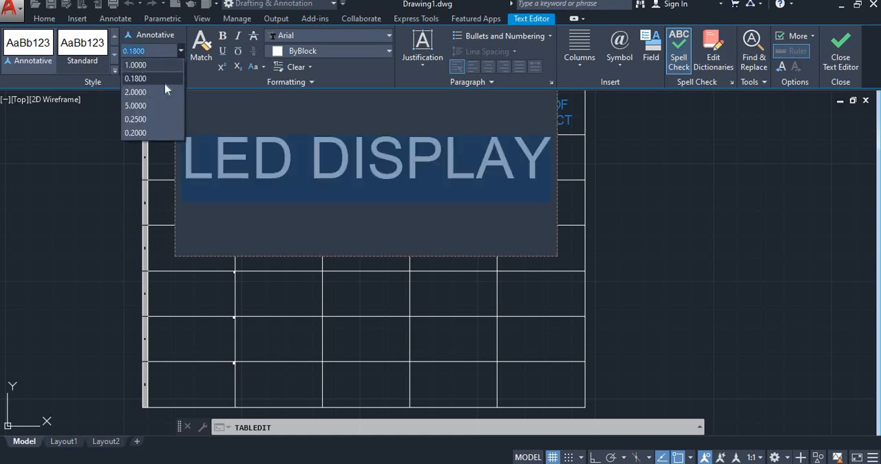
click(647, 263)
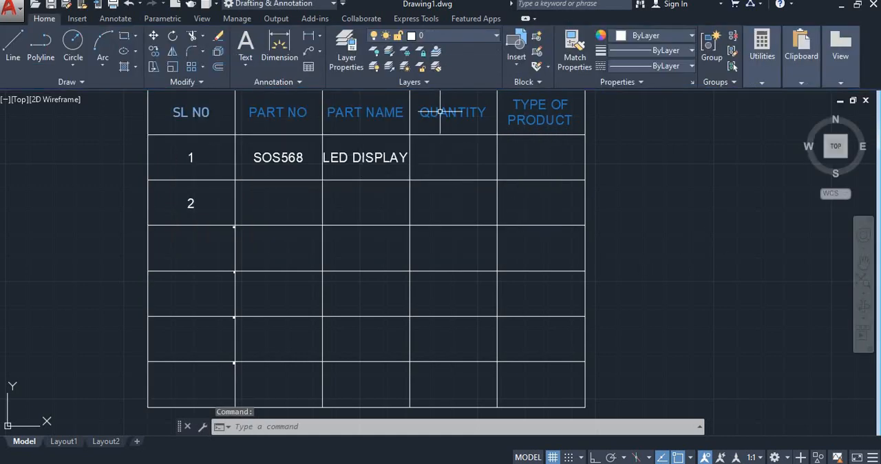
- Enter 1 in the first row's QUANTITY cell, using Middle Center justification and a text height of 1
click(447, 154)
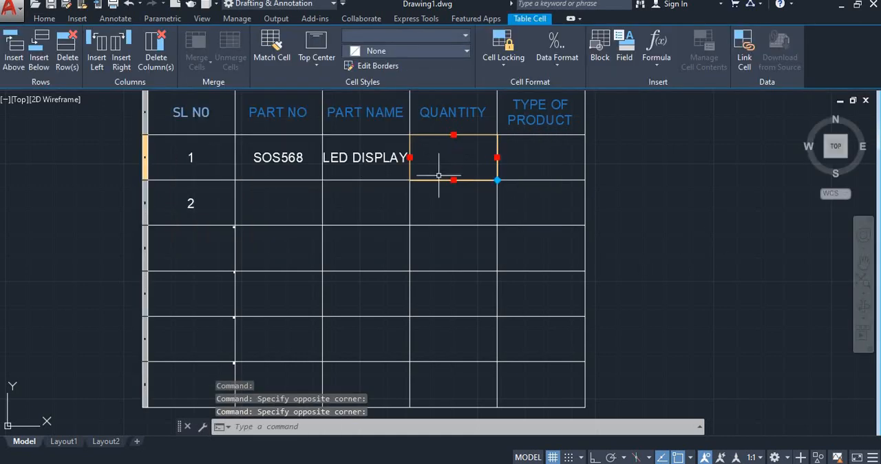
text(1)
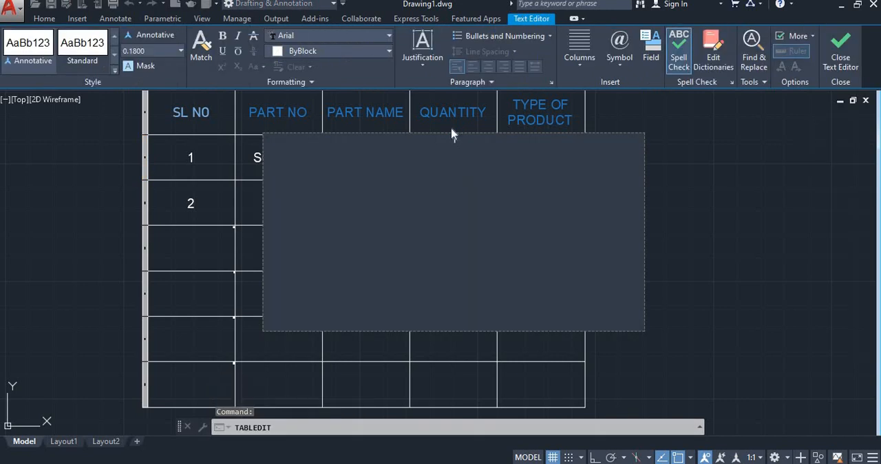
click(425, 60)
click(446, 146)
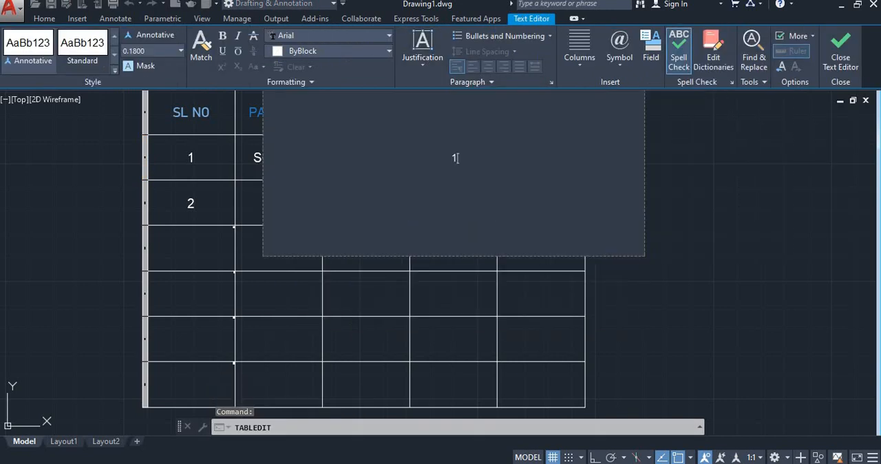
text(1)
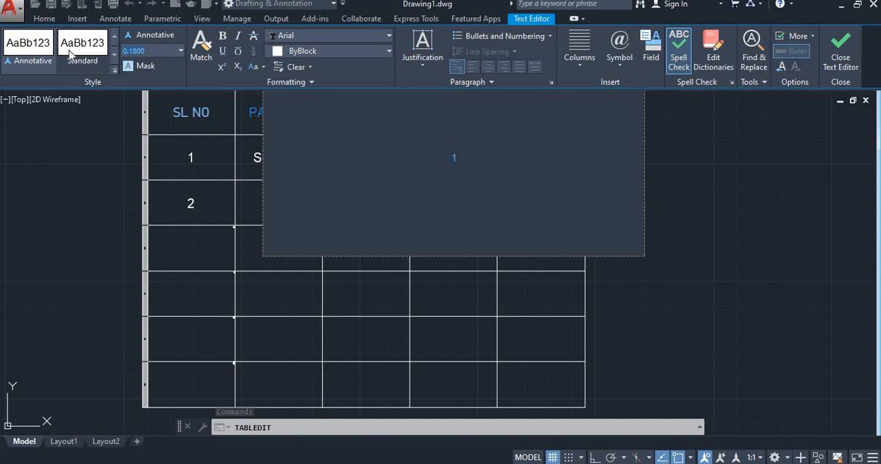
key(Return)
key(Escape)
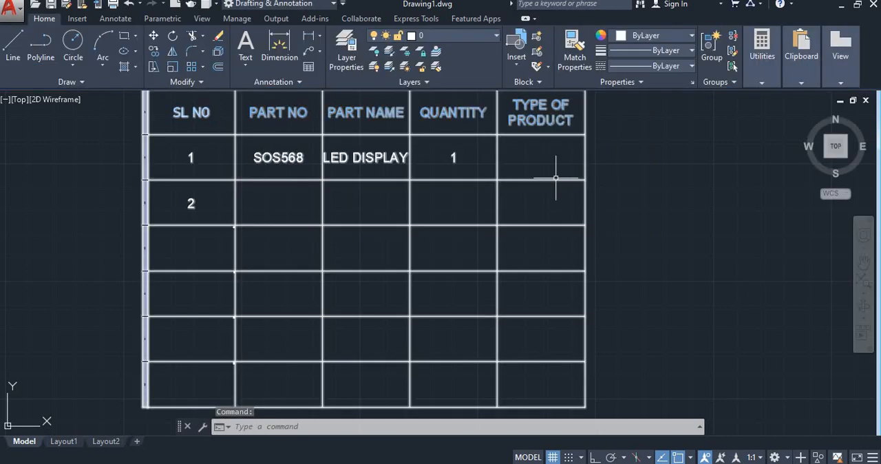
- Enter COMPONENT with Middle Center justification in the TYPE OF PRODUCT cell of the row numbered 1
double_click(544, 148)
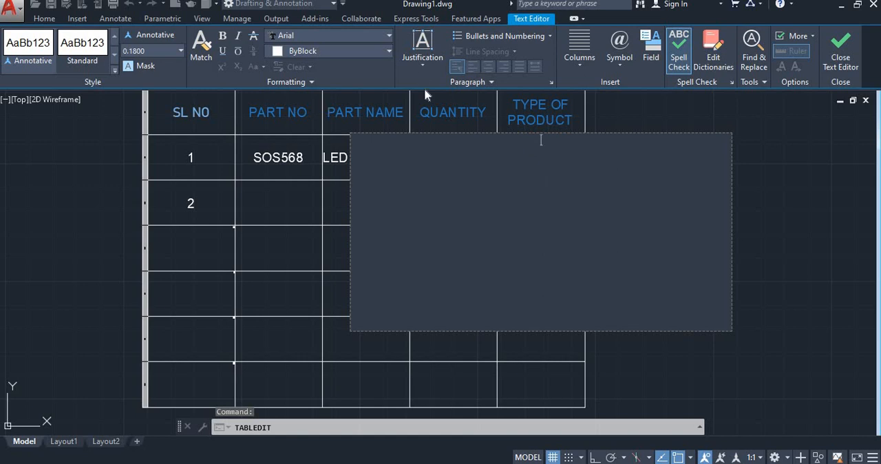
click(419, 66)
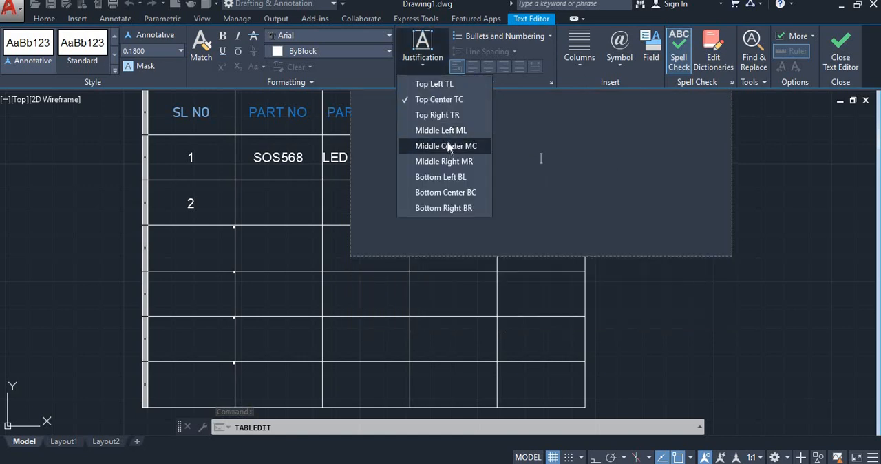
click(448, 146)
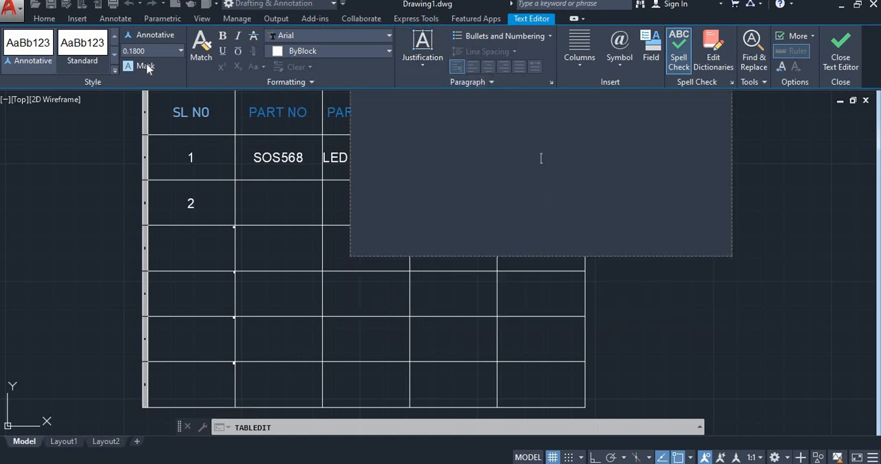
drag(147, 52, 88, 66)
text(1)
key(Return)
text(10)
click(544, 148)
text(COMPONENT)
- Set the text height of COMPONENT to 1 and finish editing the cell
key(ctrl+a)
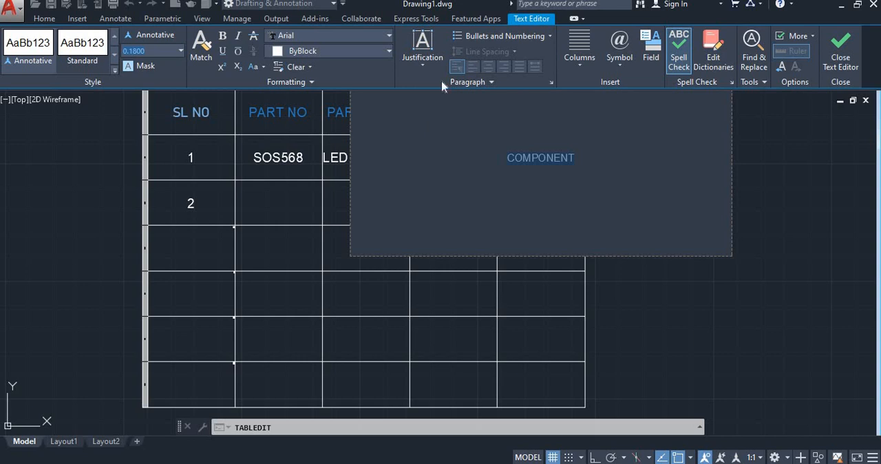
text(1)
key(Return)
click(709, 318)
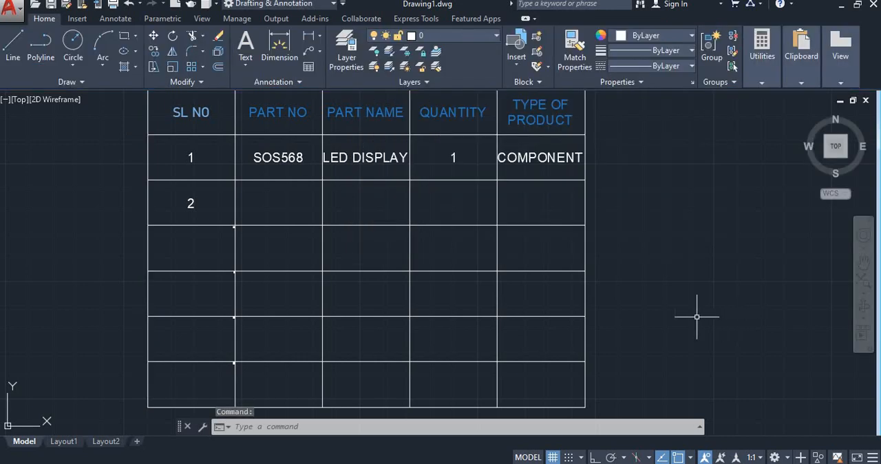
- Examine the whole table, including its title, headers and filled-in first row
middle_drag(388, 207, 407, 230)
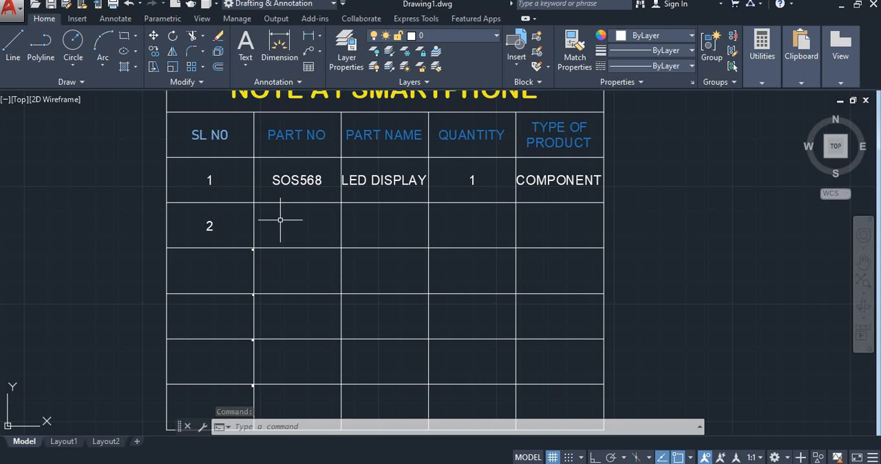
scroll(314, 251, down, 1)
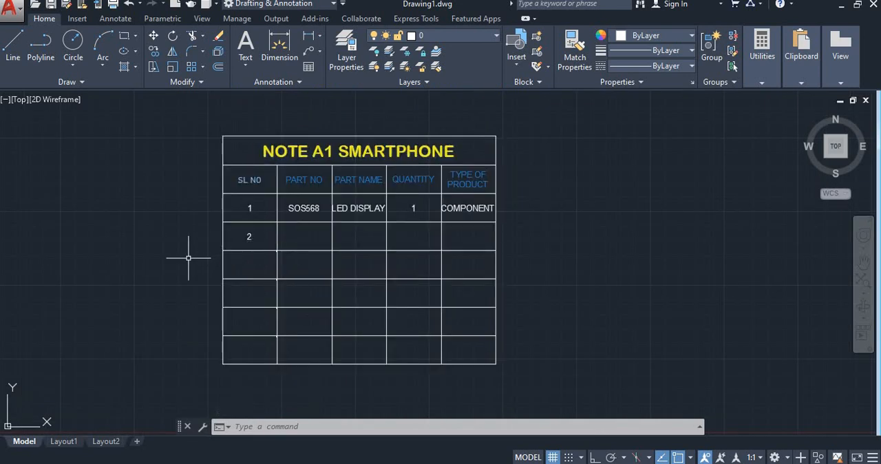
middle_drag(293, 236, 296, 239)
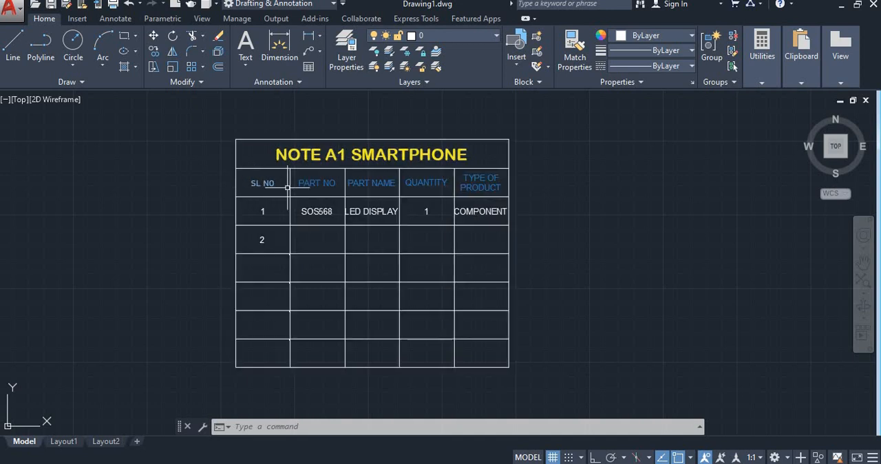
scroll(274, 186, up, 2)
scroll(276, 150, down, 2)
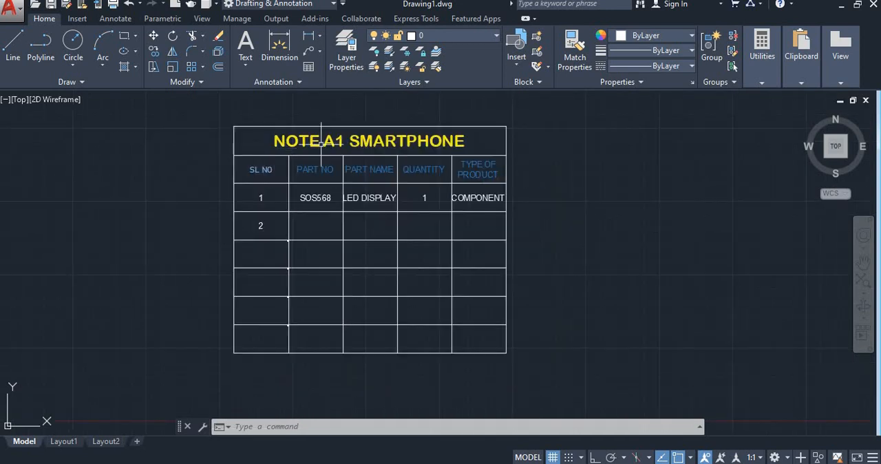
scroll(263, 170, up, 2)
scroll(231, 186, down, 2)
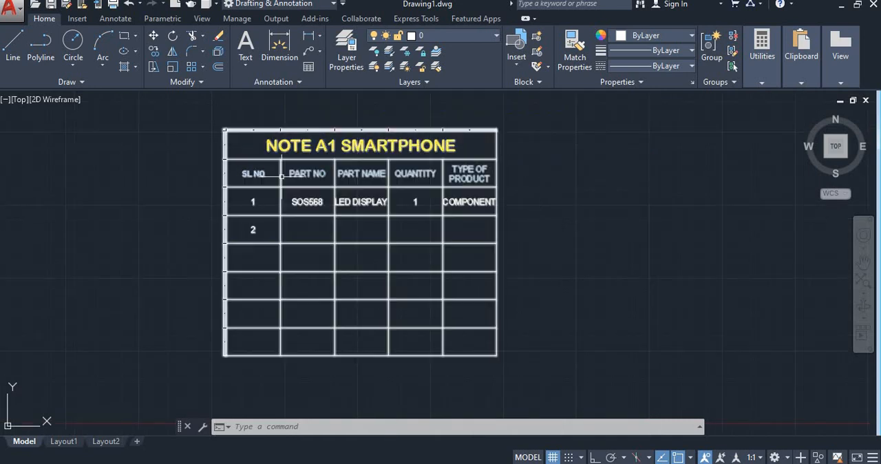